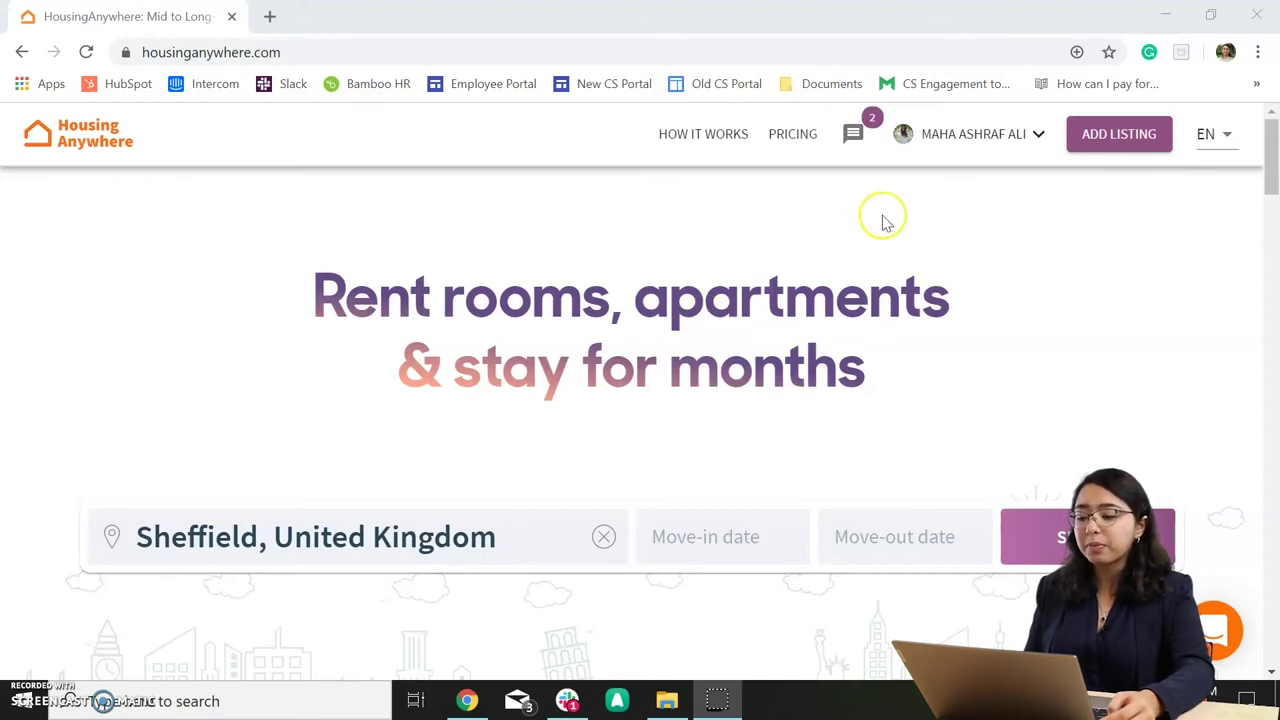
Check the account menu, then go to the inbox of tenant conversations.
click(976, 145)
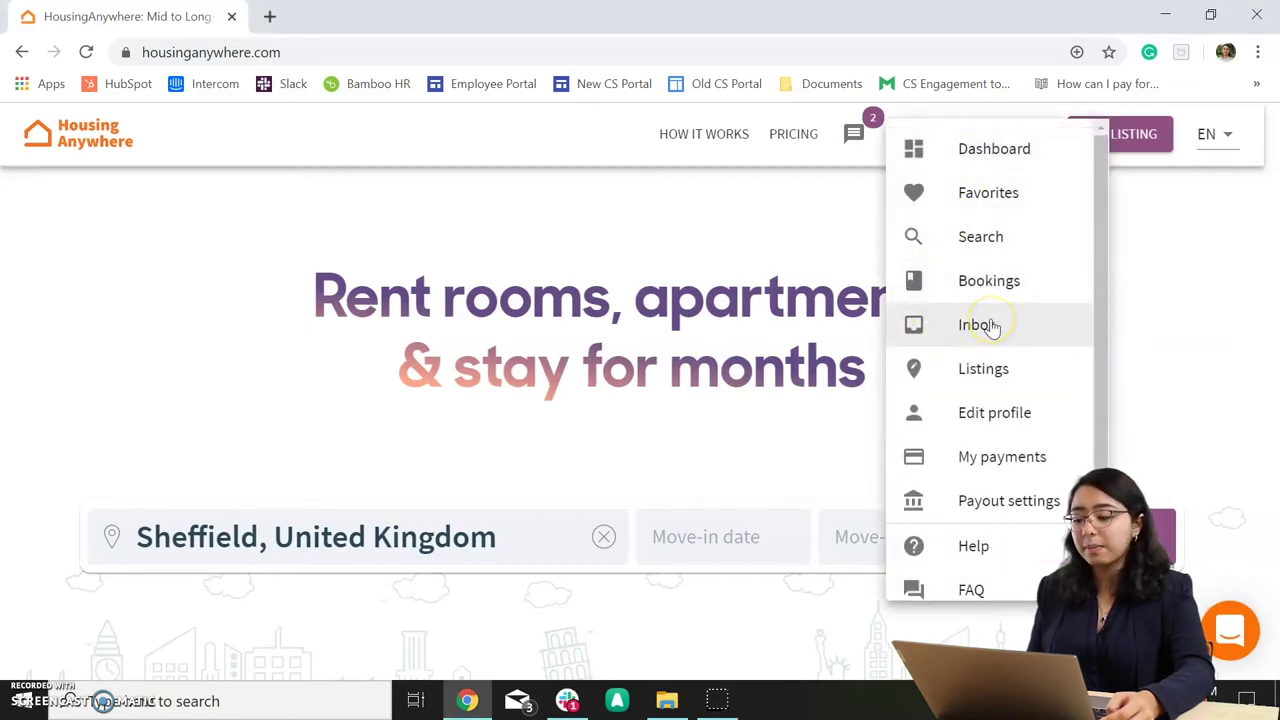
click(852, 136)
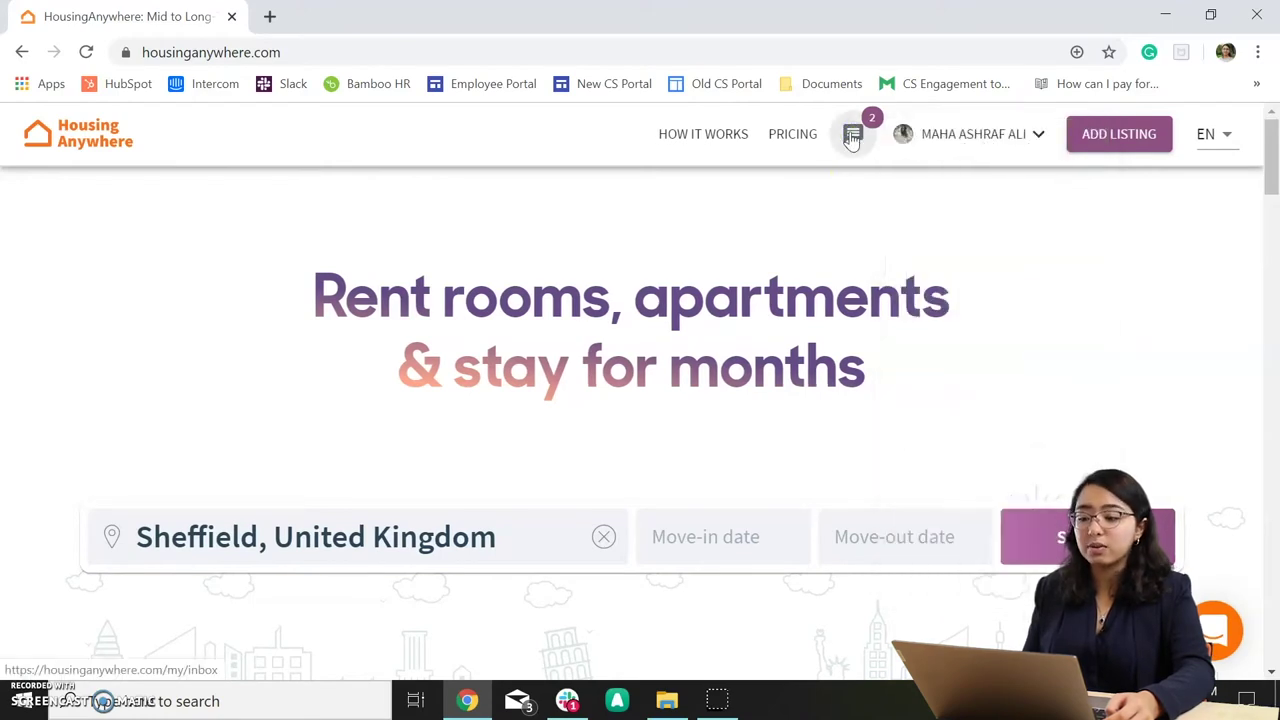
Open the landlord inbox and scroll down the list of London Road conversations.
click(852, 136)
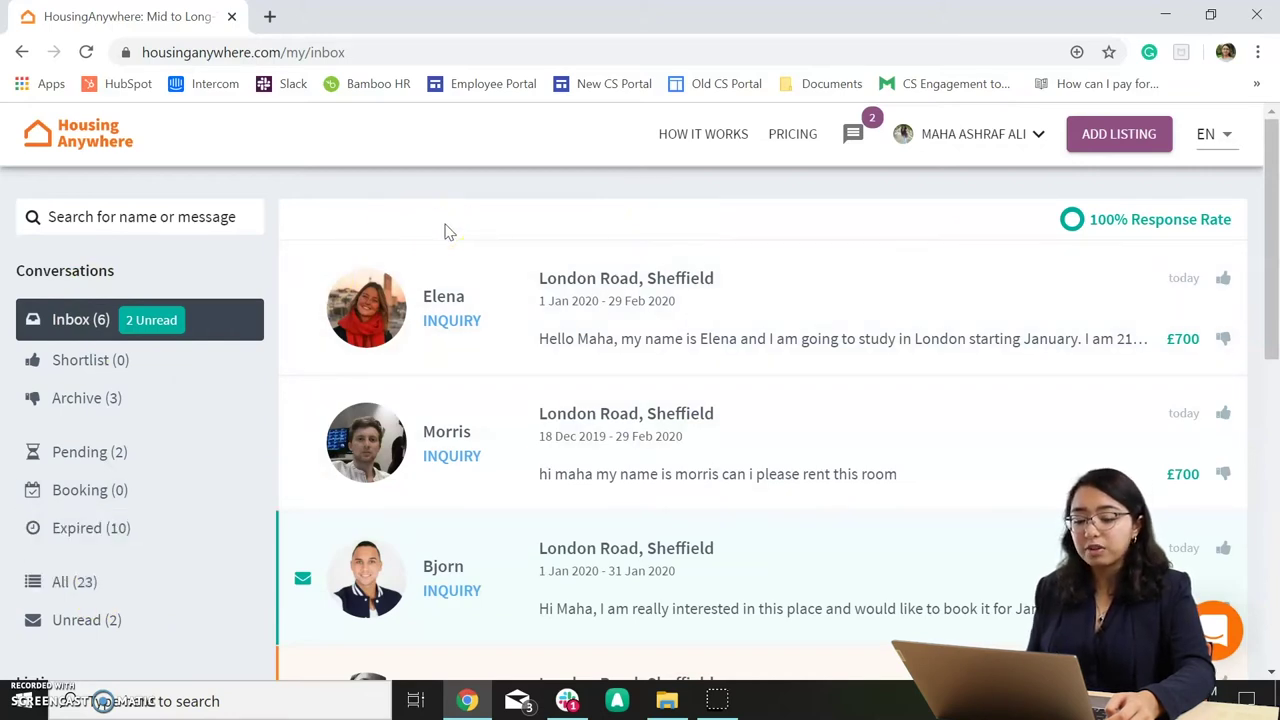
scroll(449, 232, down, 3)
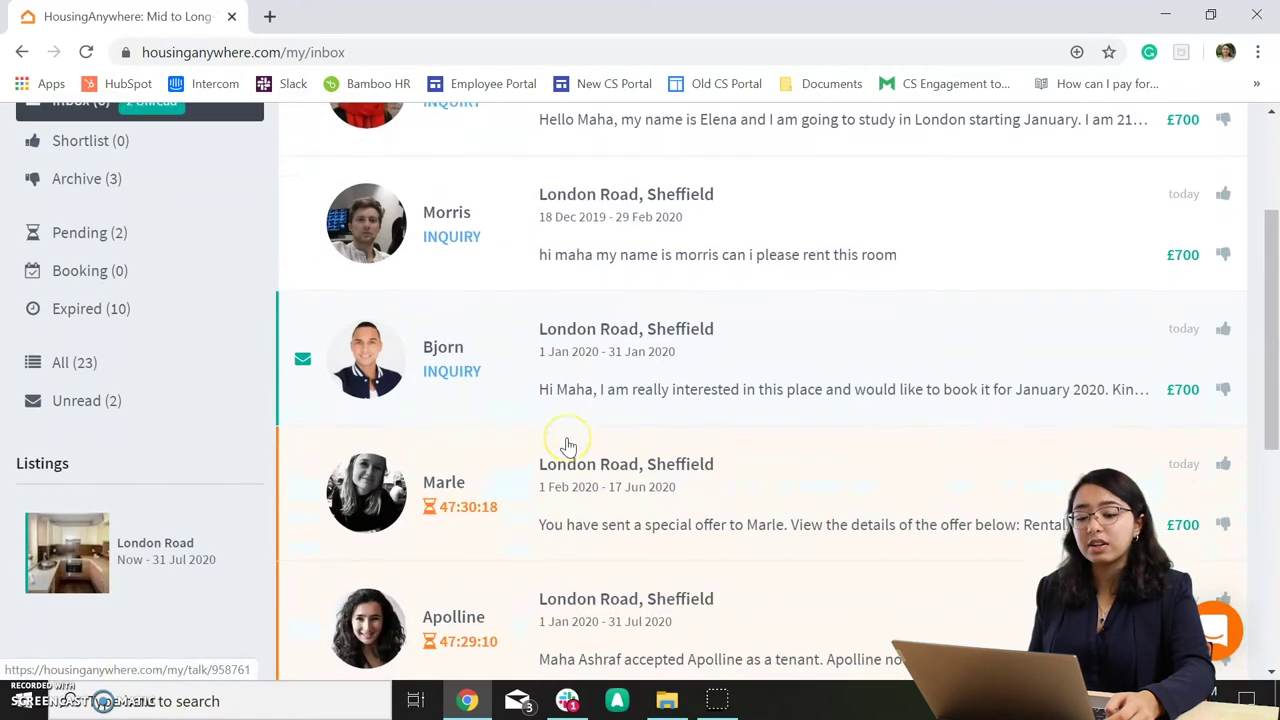
scroll(567, 445, down, 3)
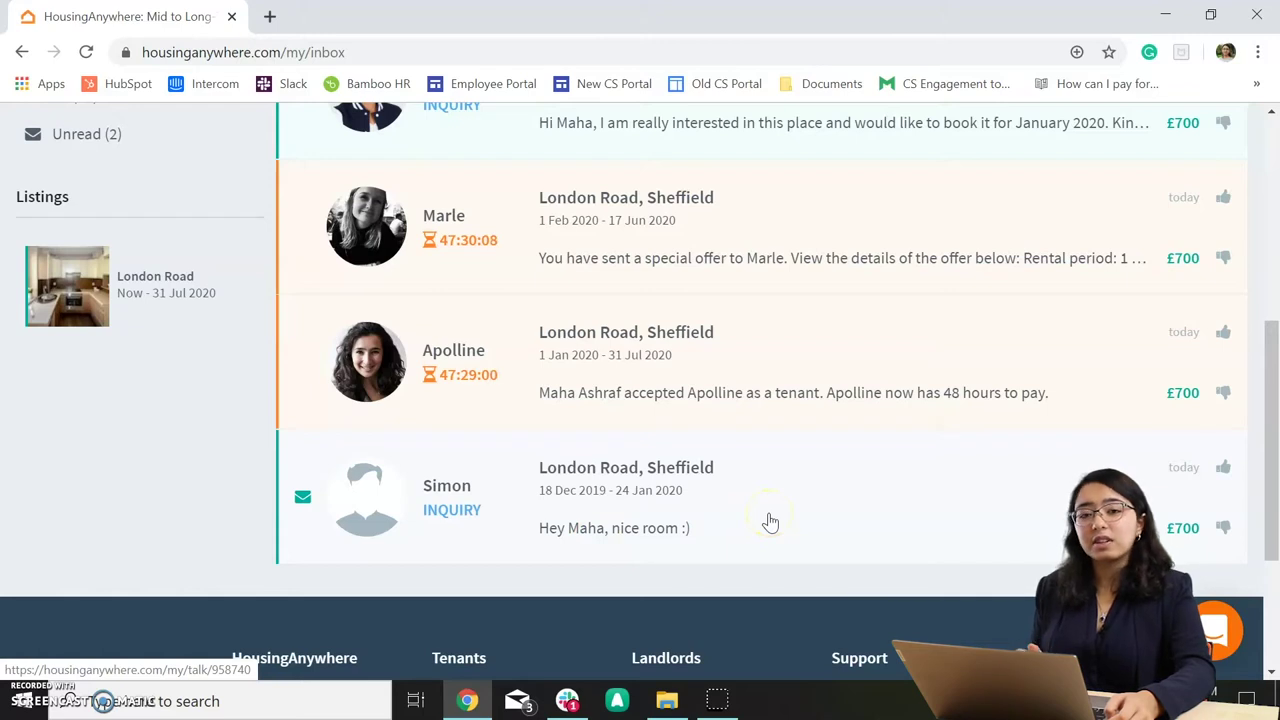
click(1228, 540)
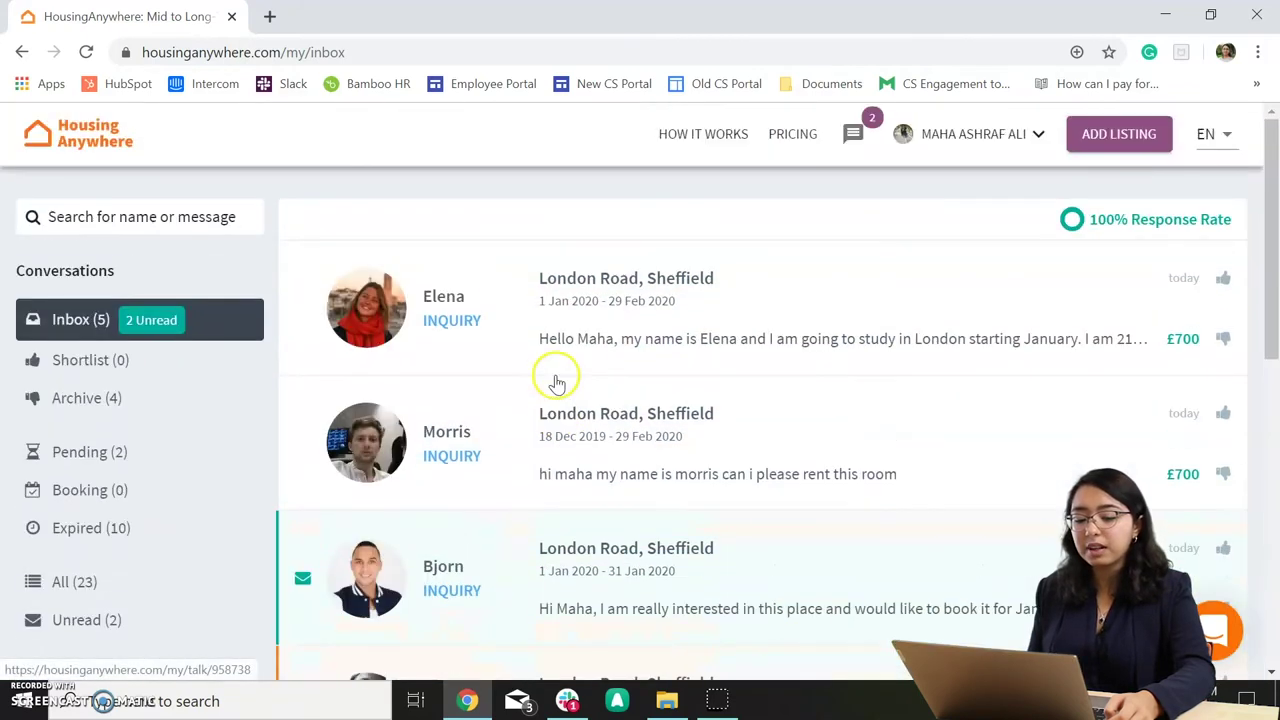
click(117, 395)
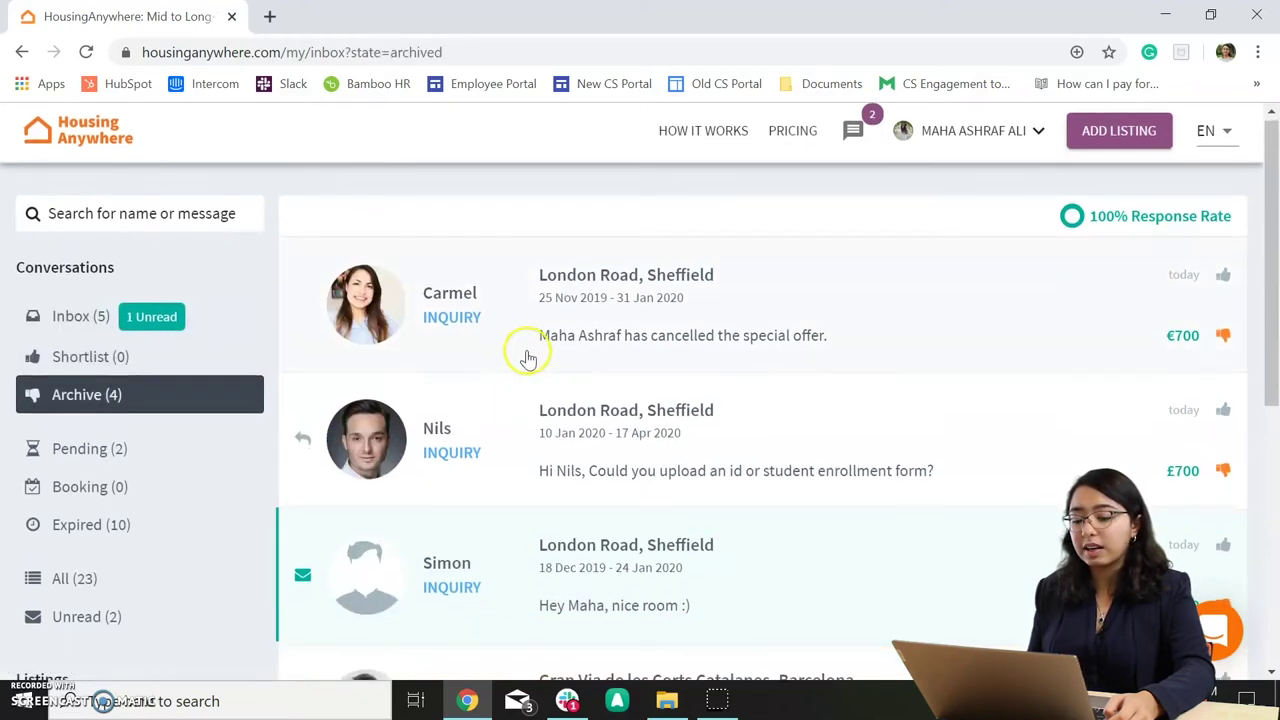
scroll(523, 357, down, 1)
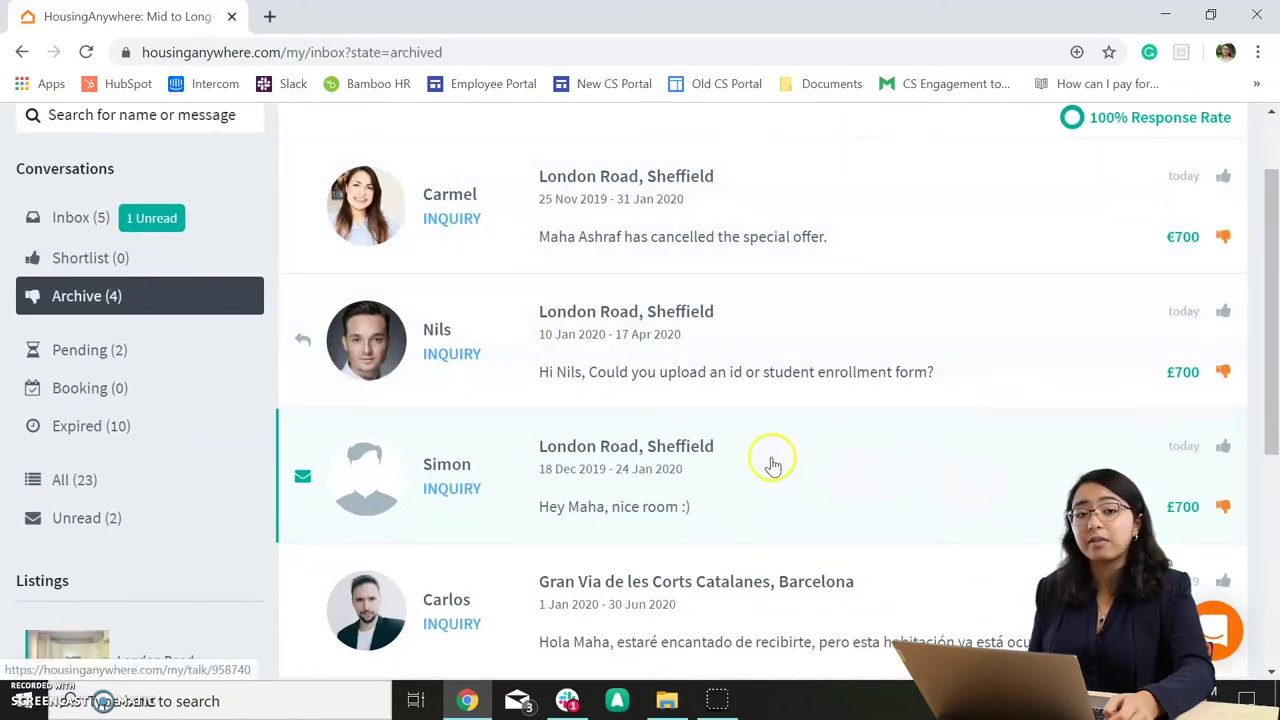
scroll(486, 409, up, 1)
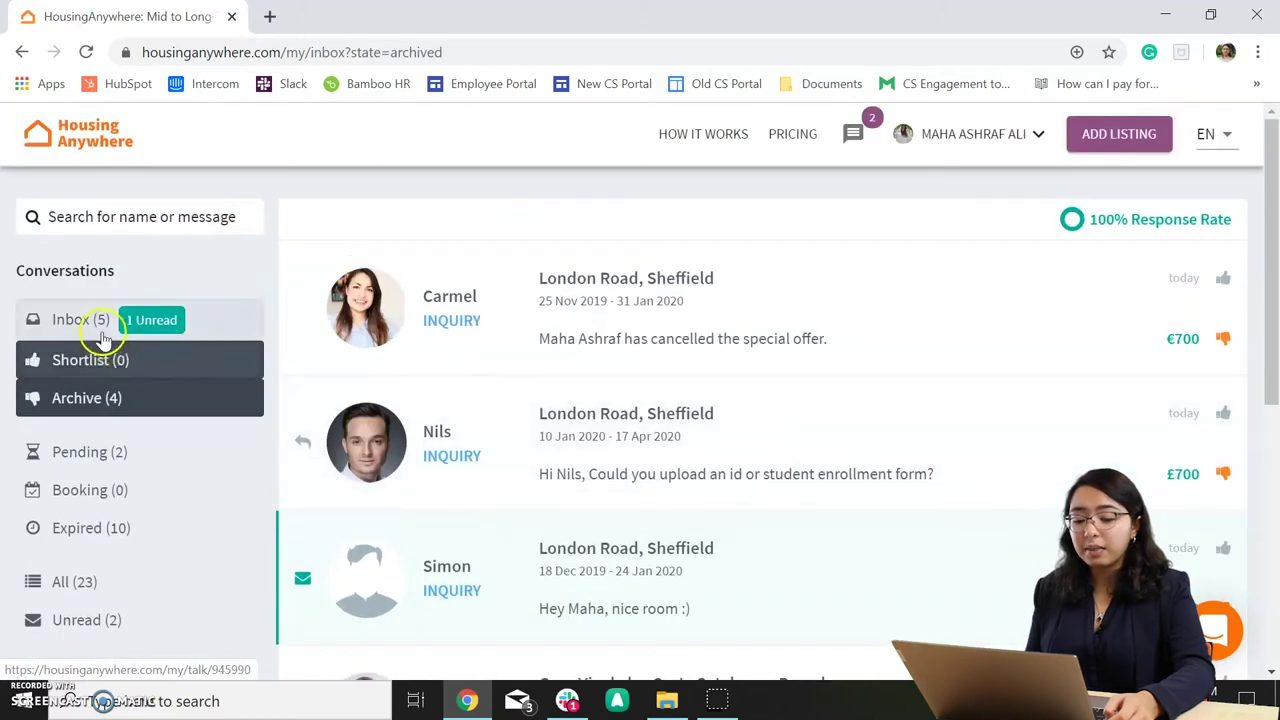
click(97, 327)
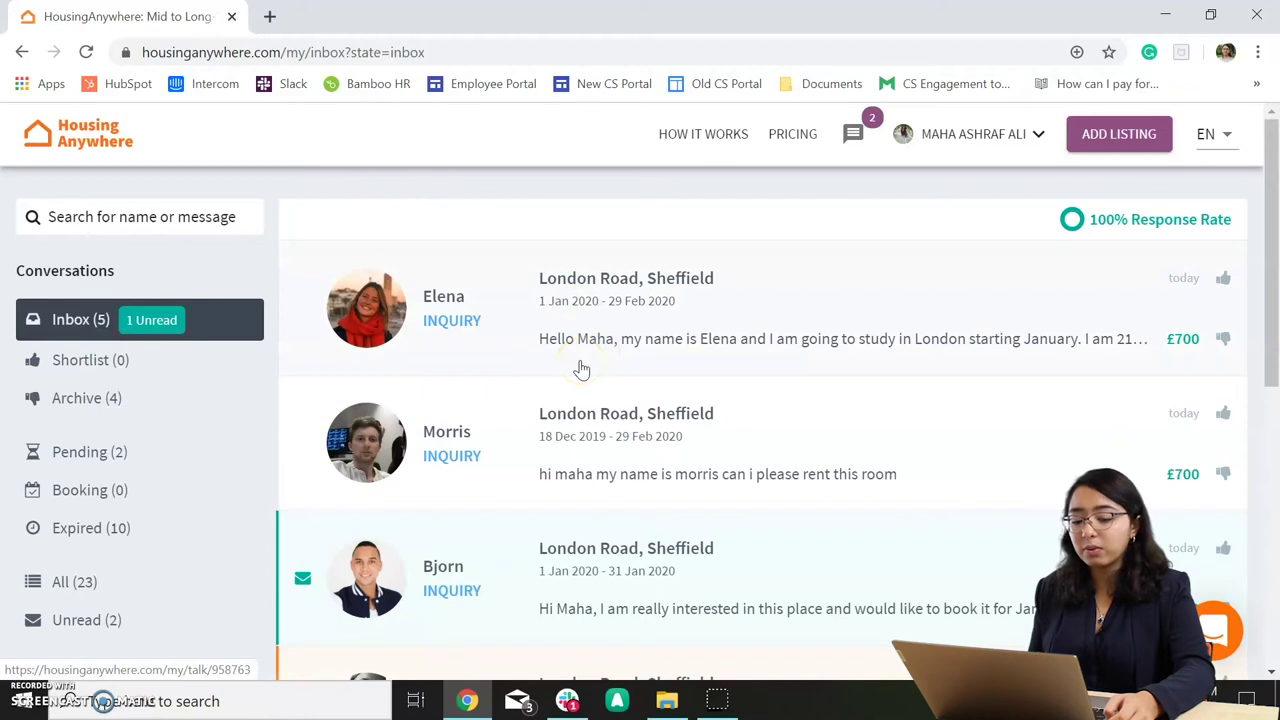
Open the verified student's inquiry and read her message, profile and booking steps.
scroll(600, 477, down, 1)
scroll(600, 466, up, 1)
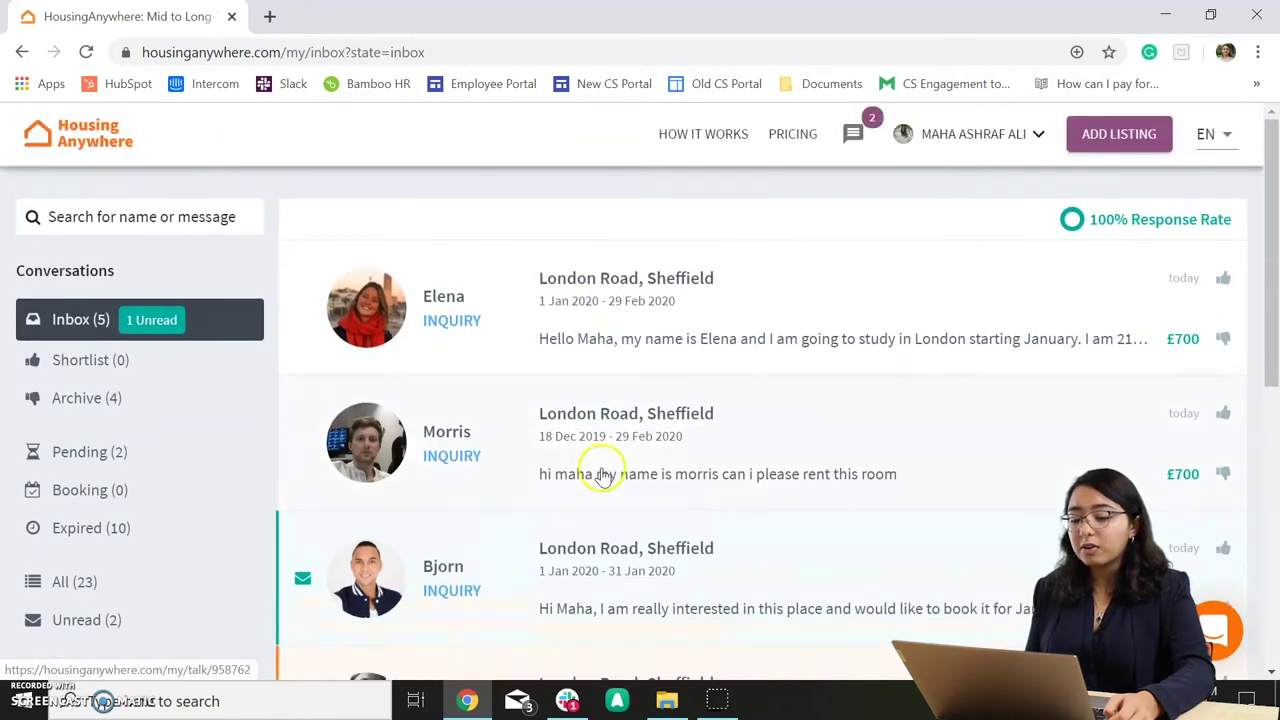
click(703, 333)
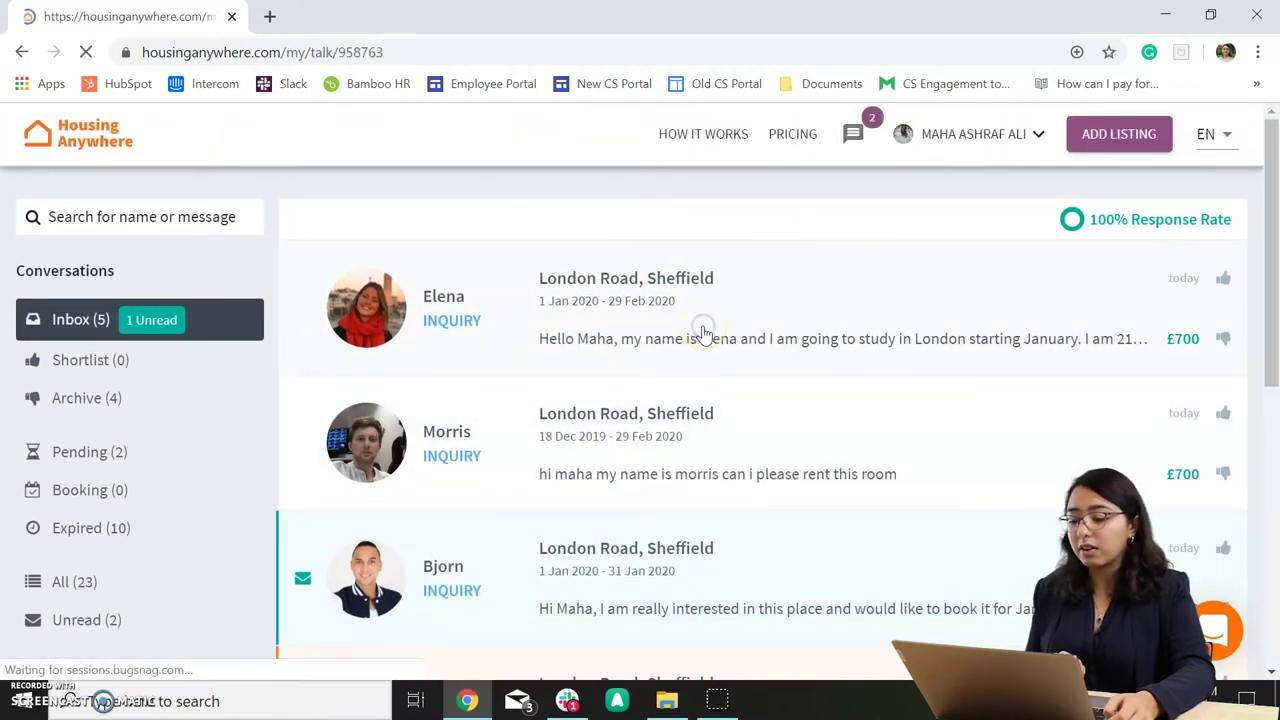
scroll(826, 432, down, 1)
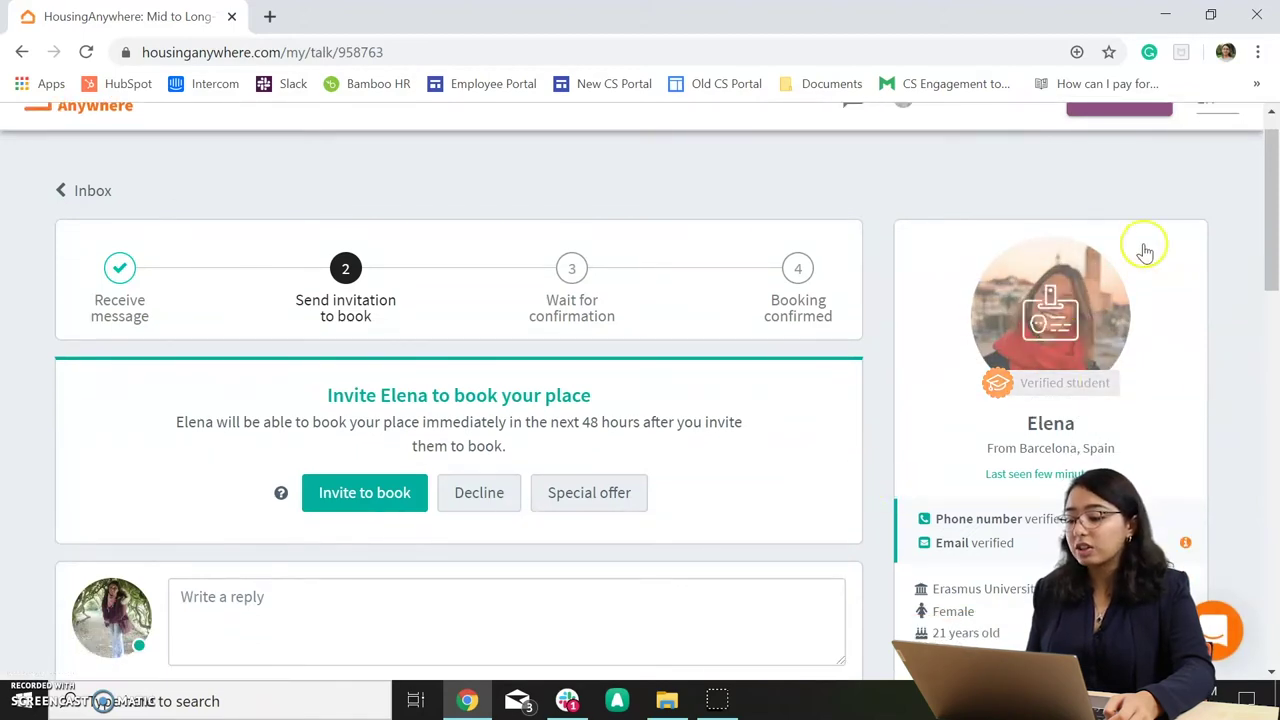
scroll(814, 440, down, 4)
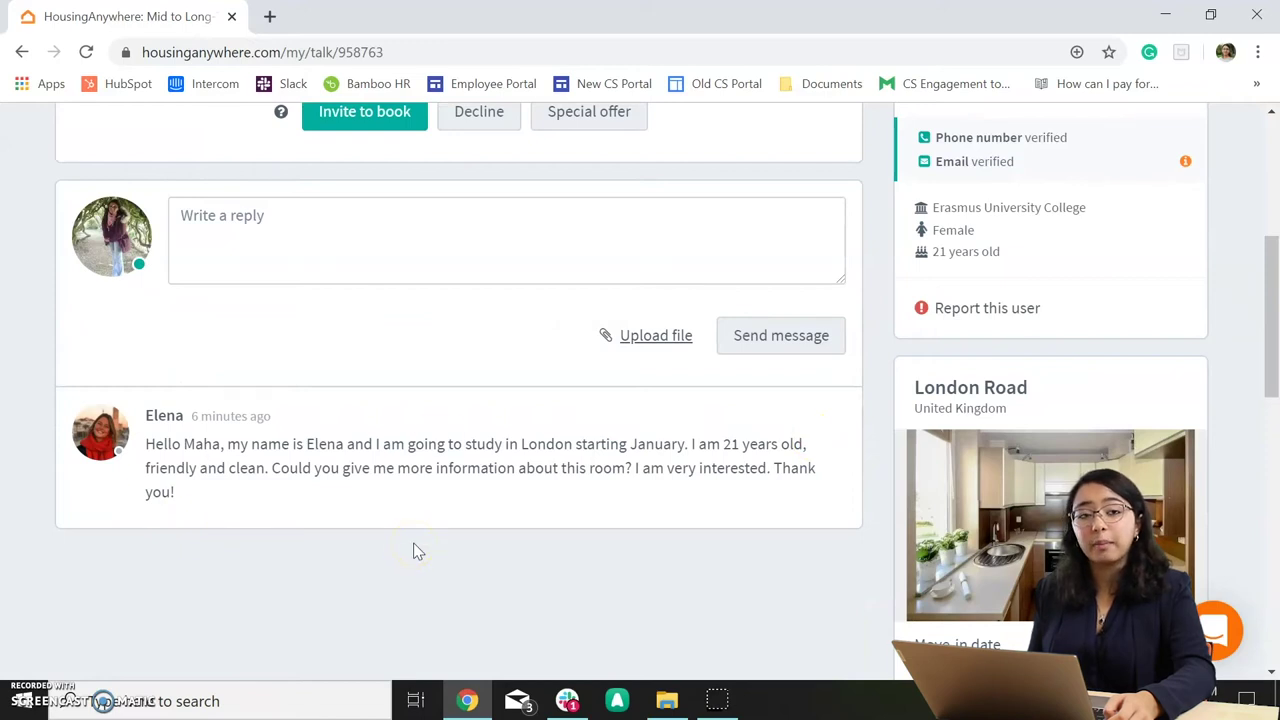
scroll(416, 550, up, 3)
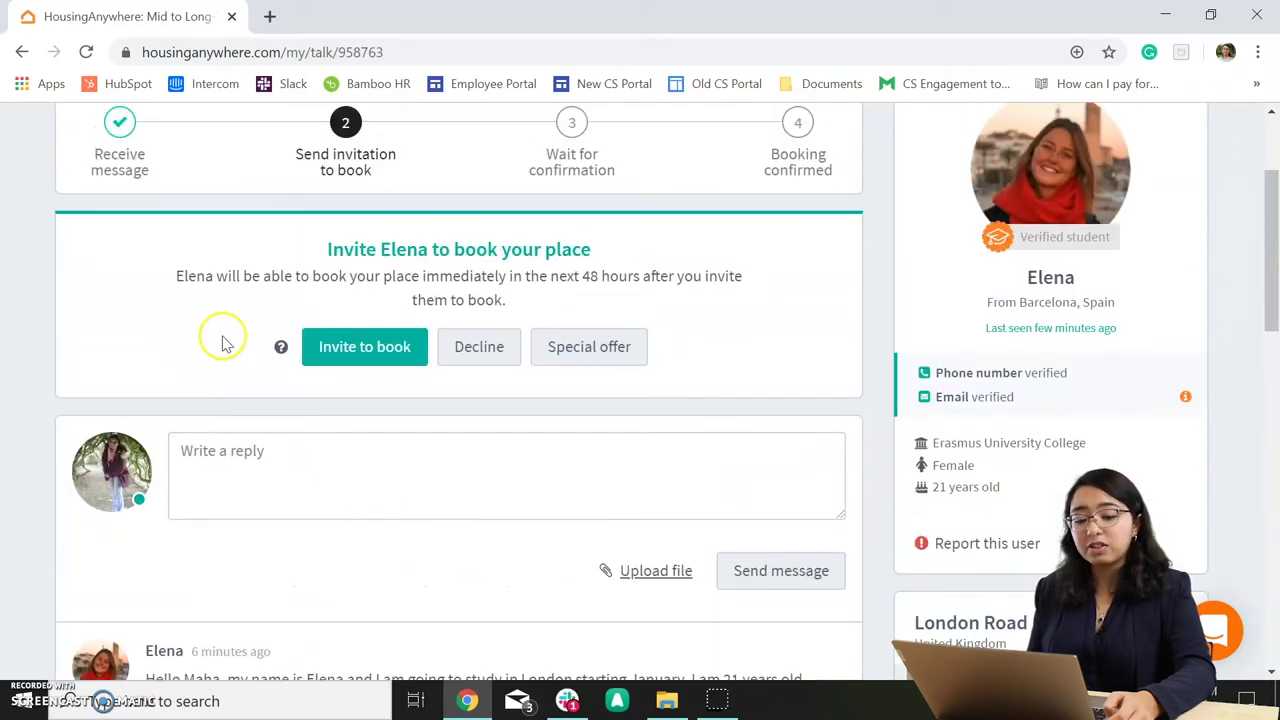
scroll(221, 330, up, 2)
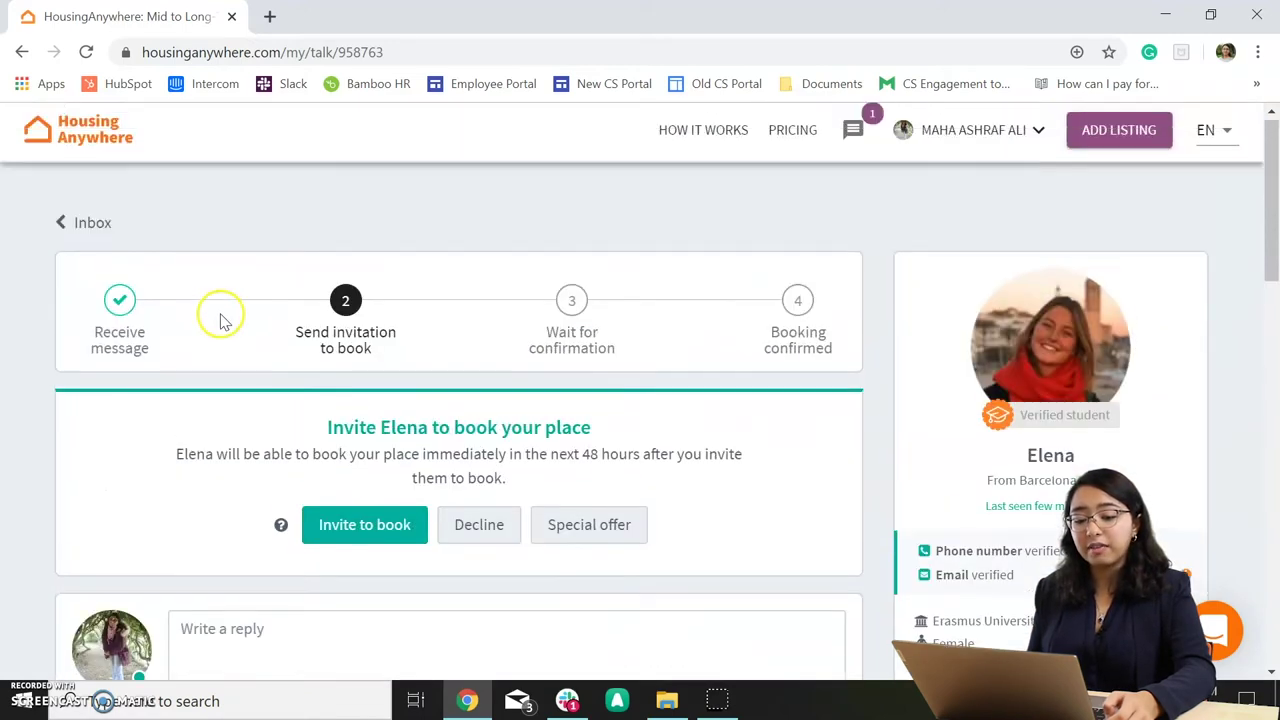
Shortlist the student's conversation from the inbox and view the Shortlist folder.
click(93, 224)
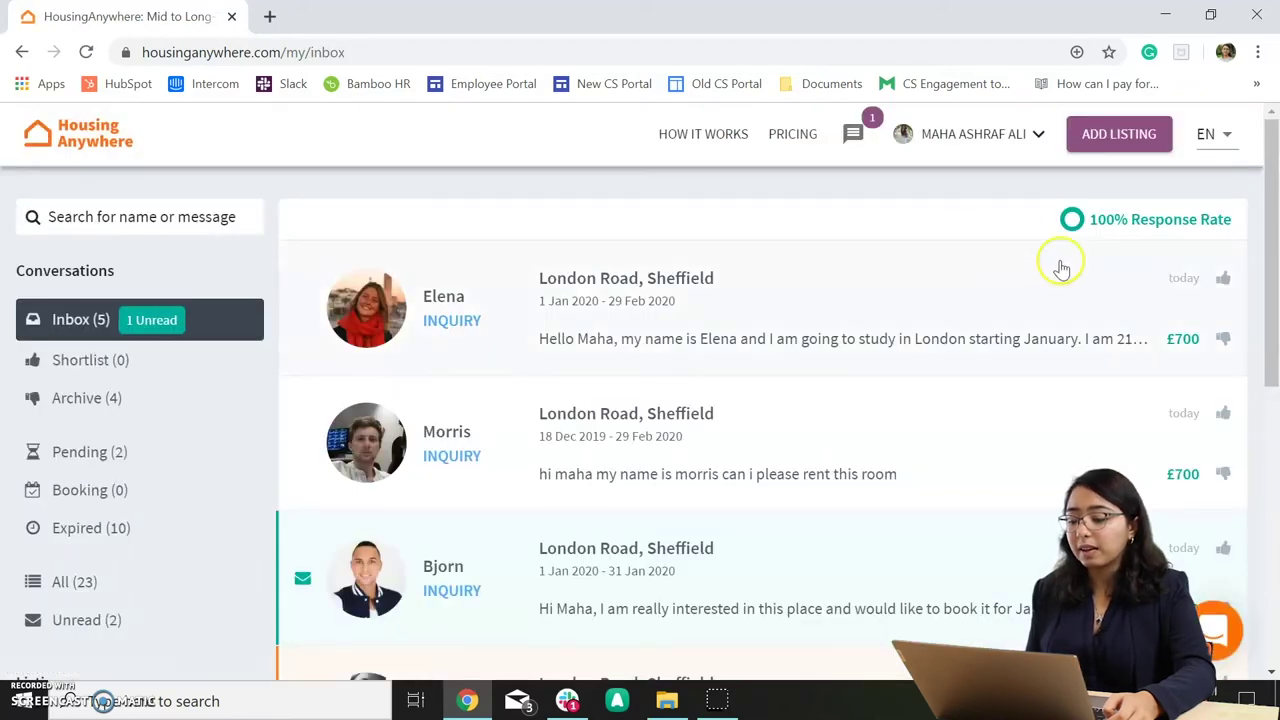
click(1226, 282)
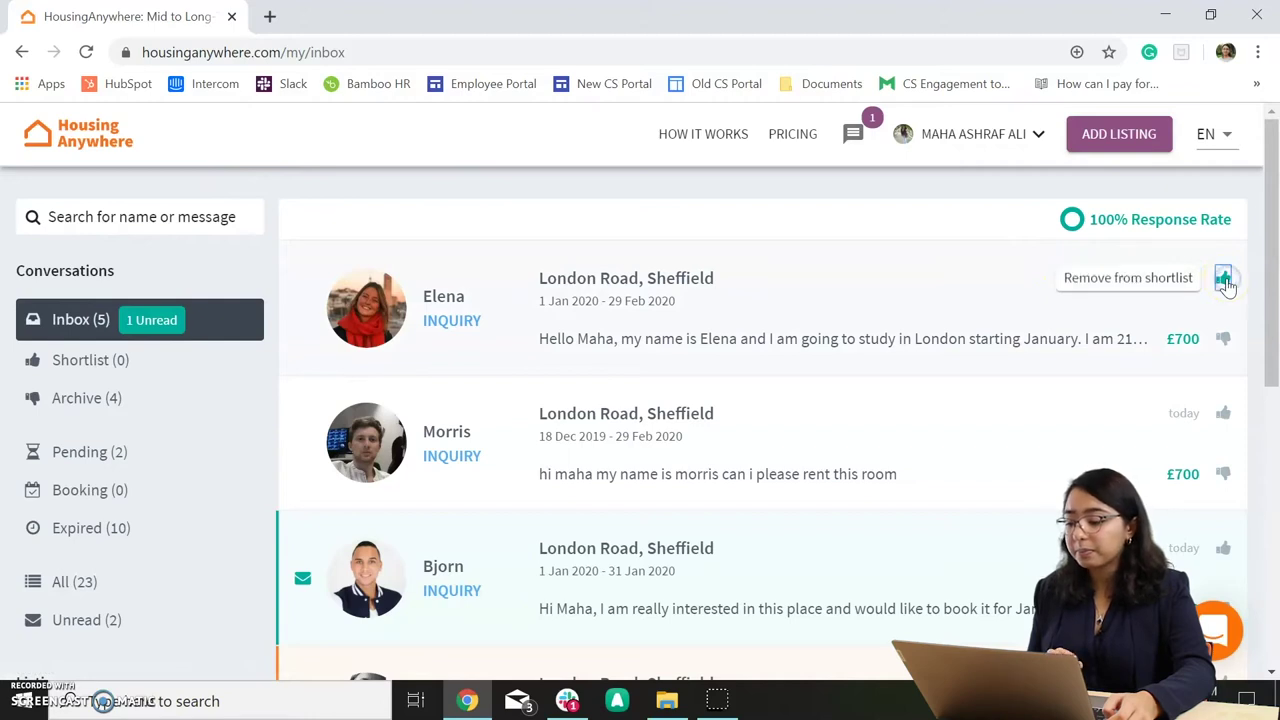
click(73, 362)
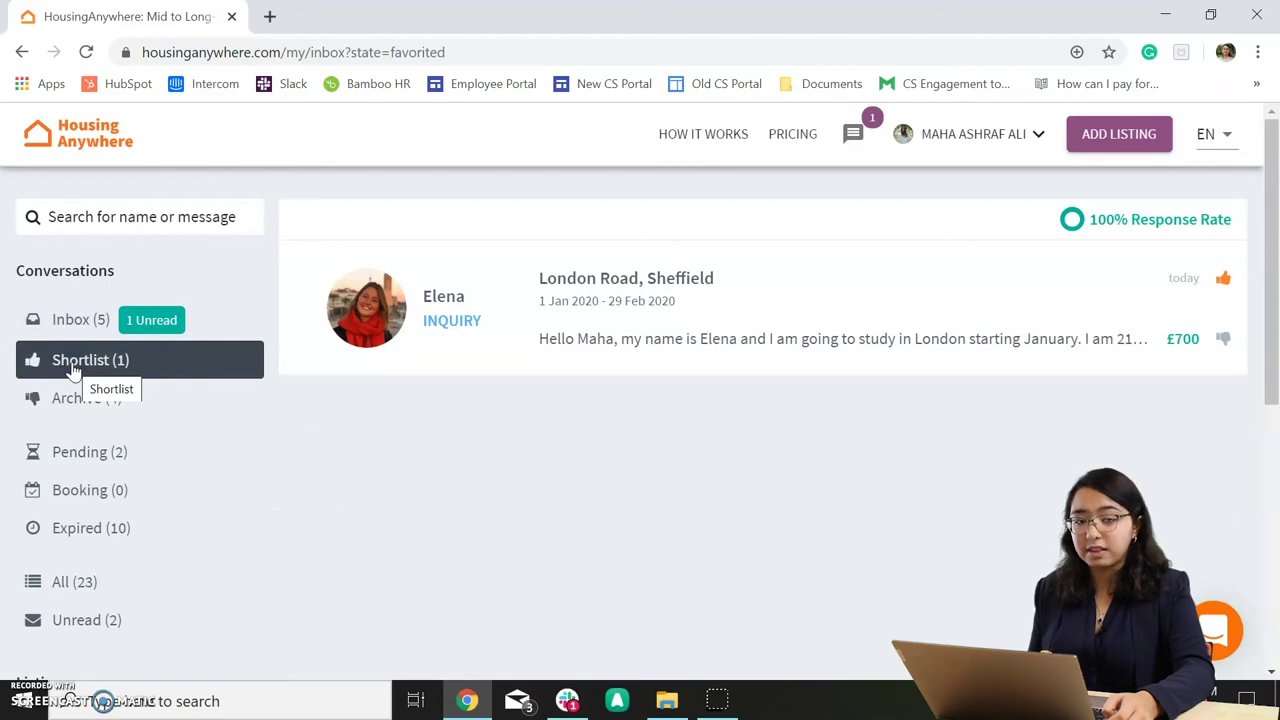
Return to the full inbox and scroll through its six conversations.
click(65, 330)
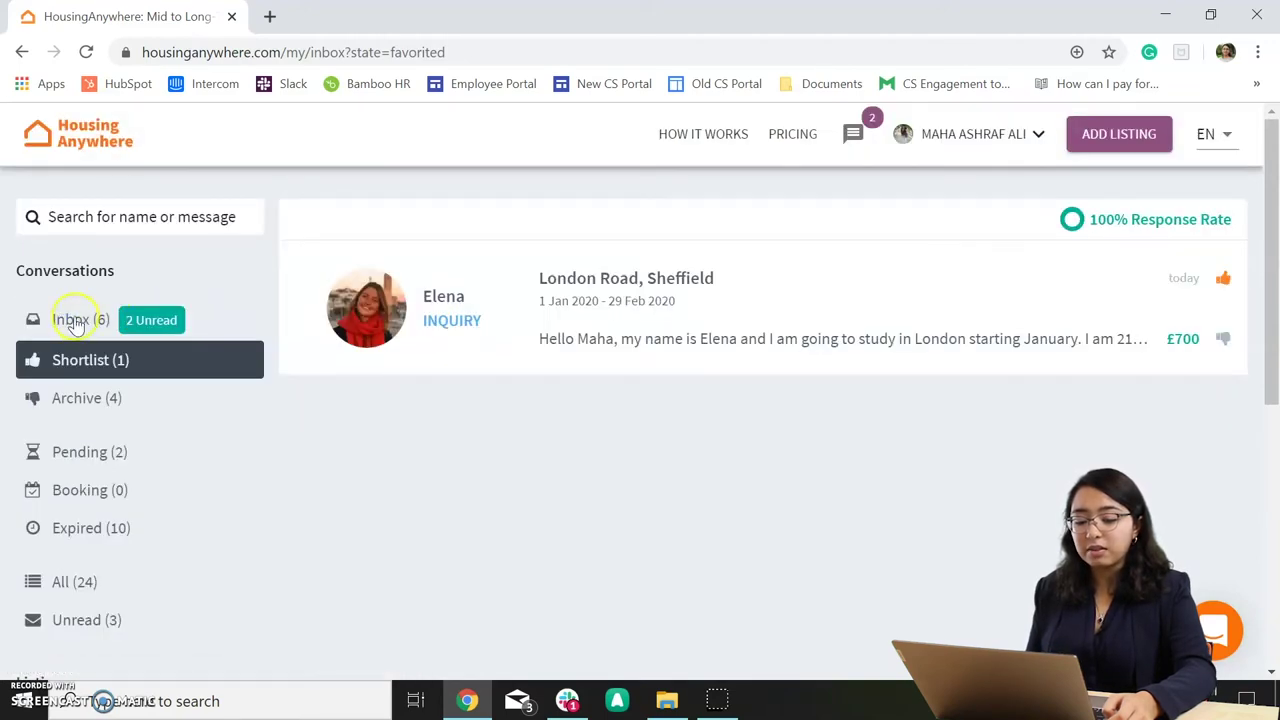
click(74, 321)
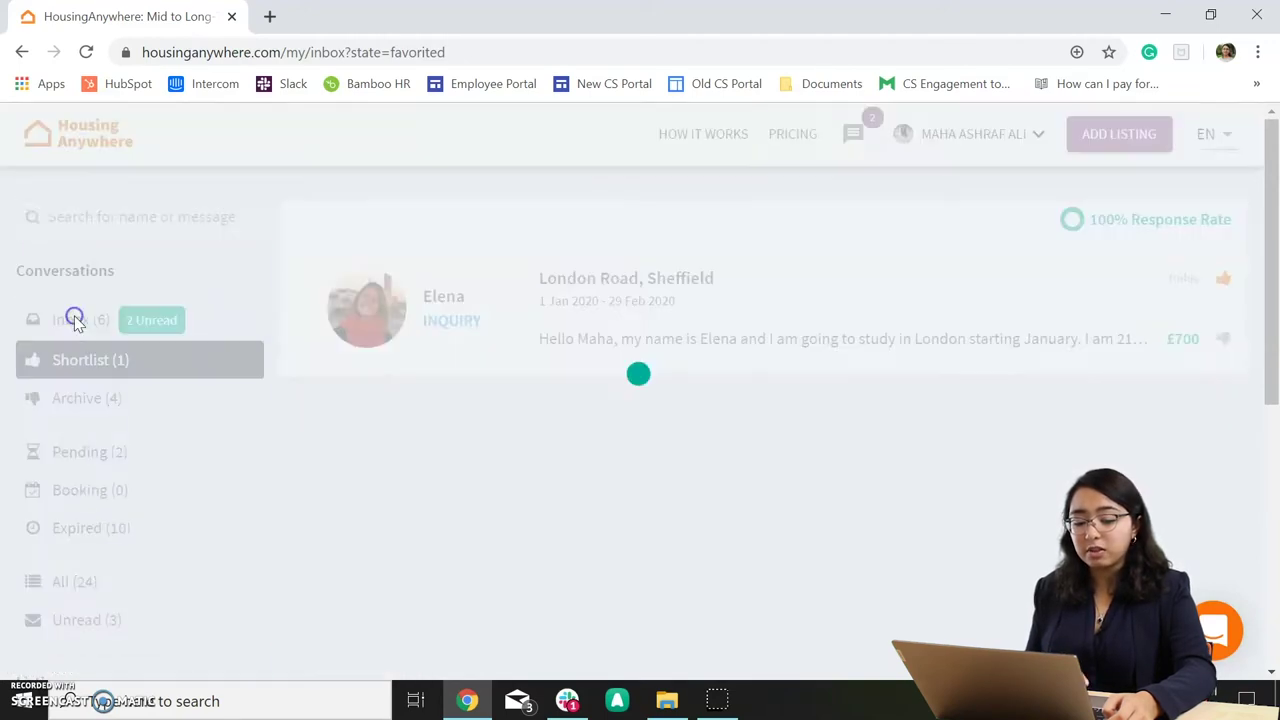
scroll(486, 470, down, 5)
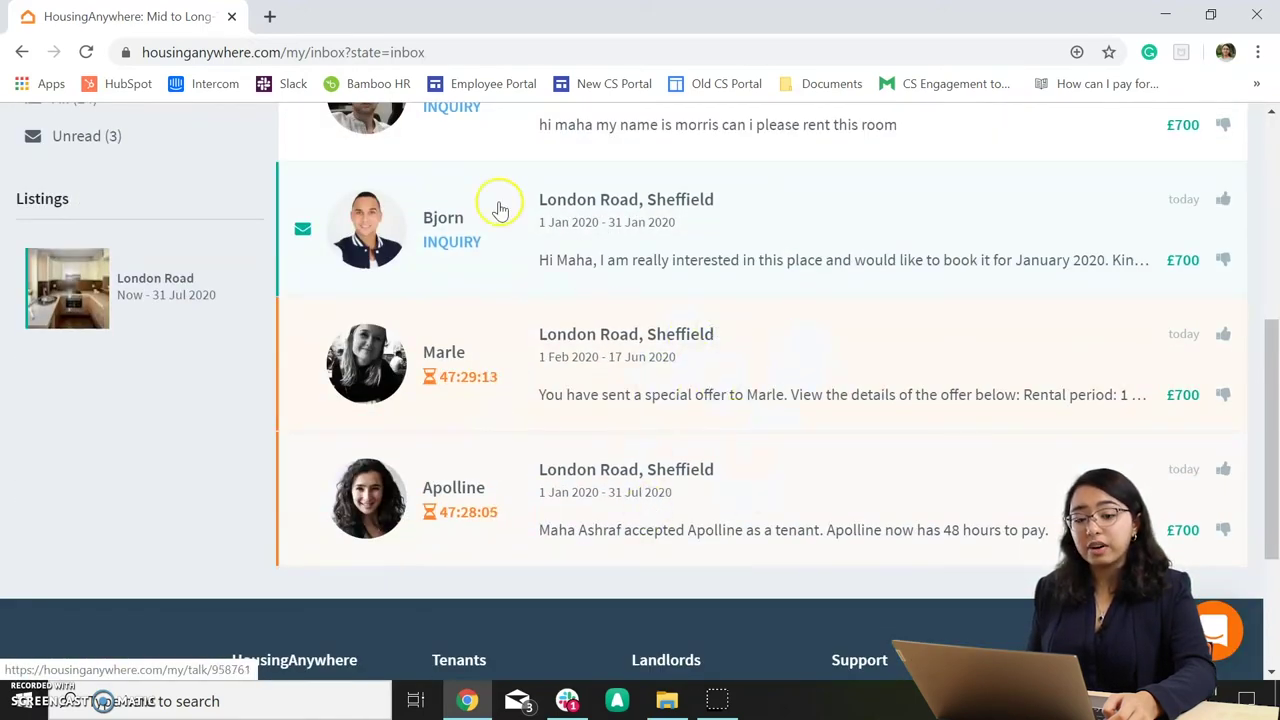
scroll(500, 210, up, 5)
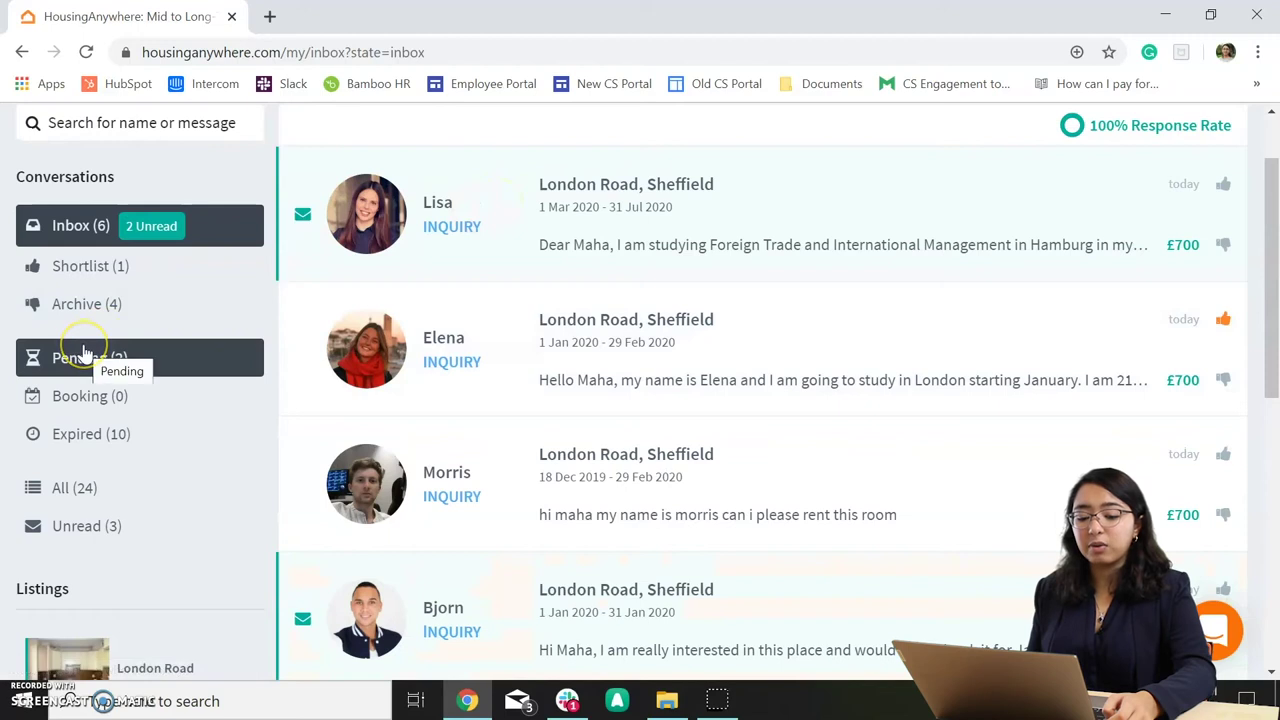
View the Pending folder, check the empty Booking folder, then return to Pending.
click(85, 355)
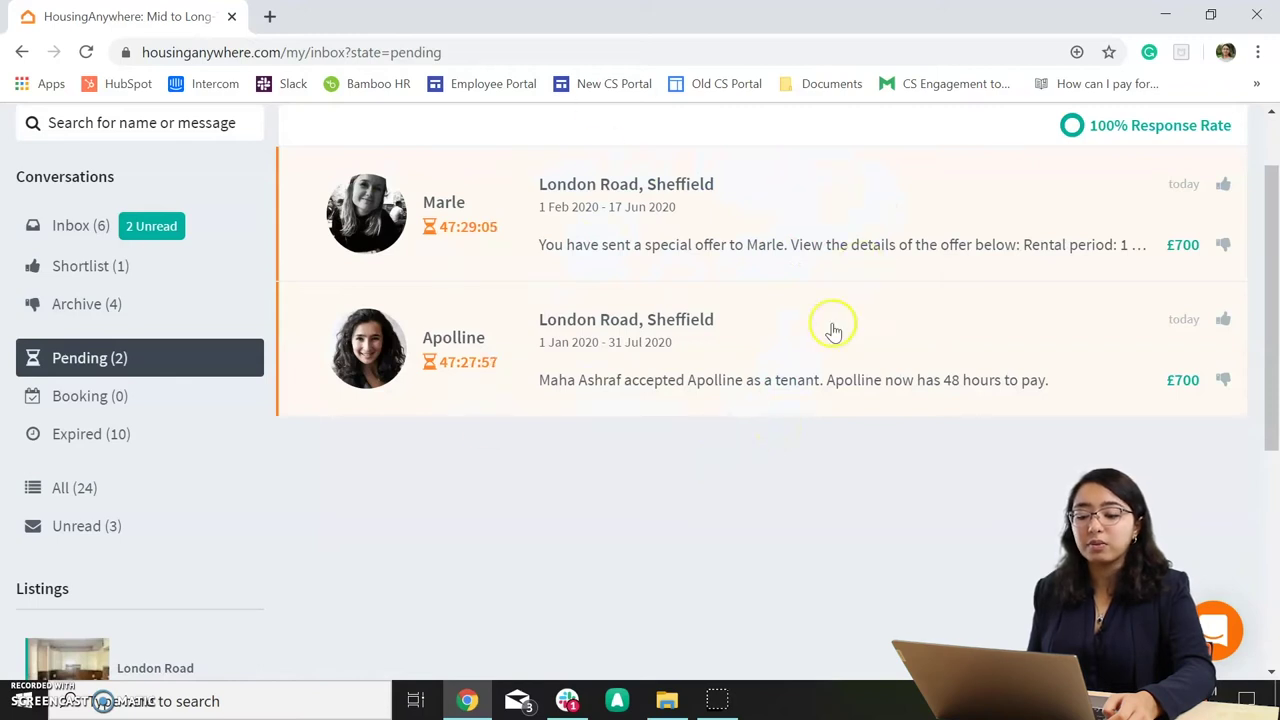
click(143, 400)
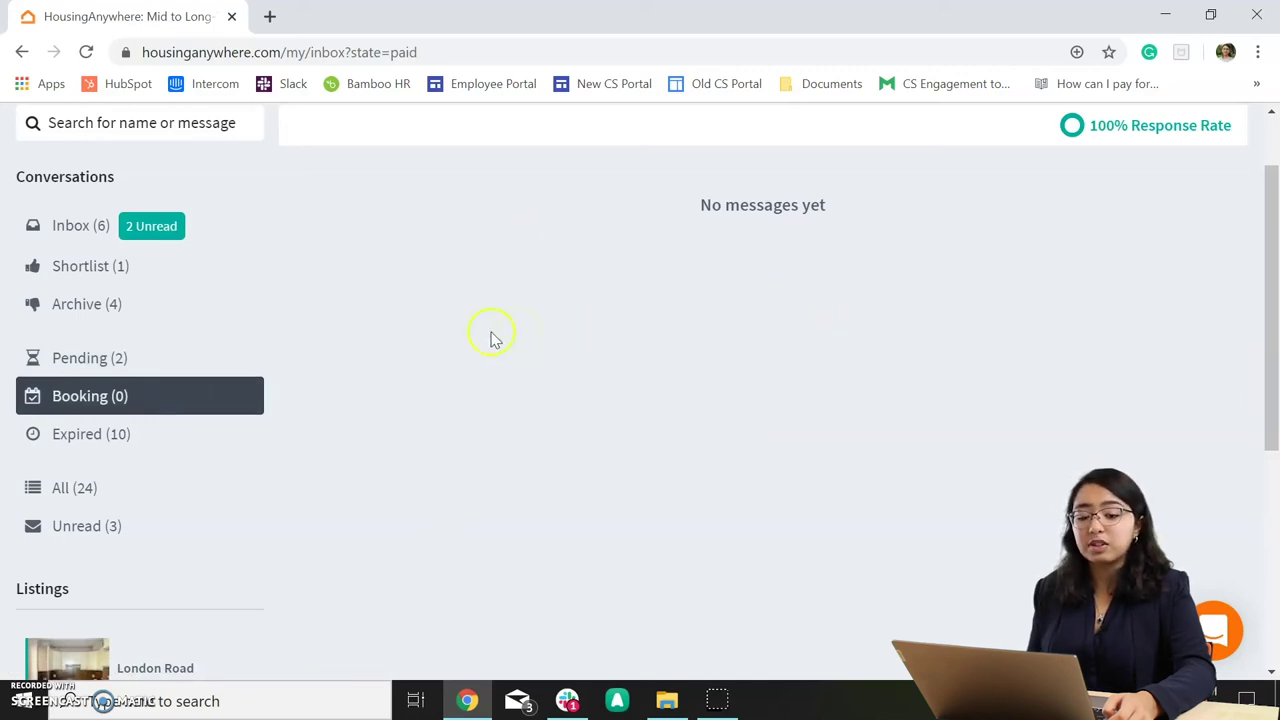
click(100, 362)
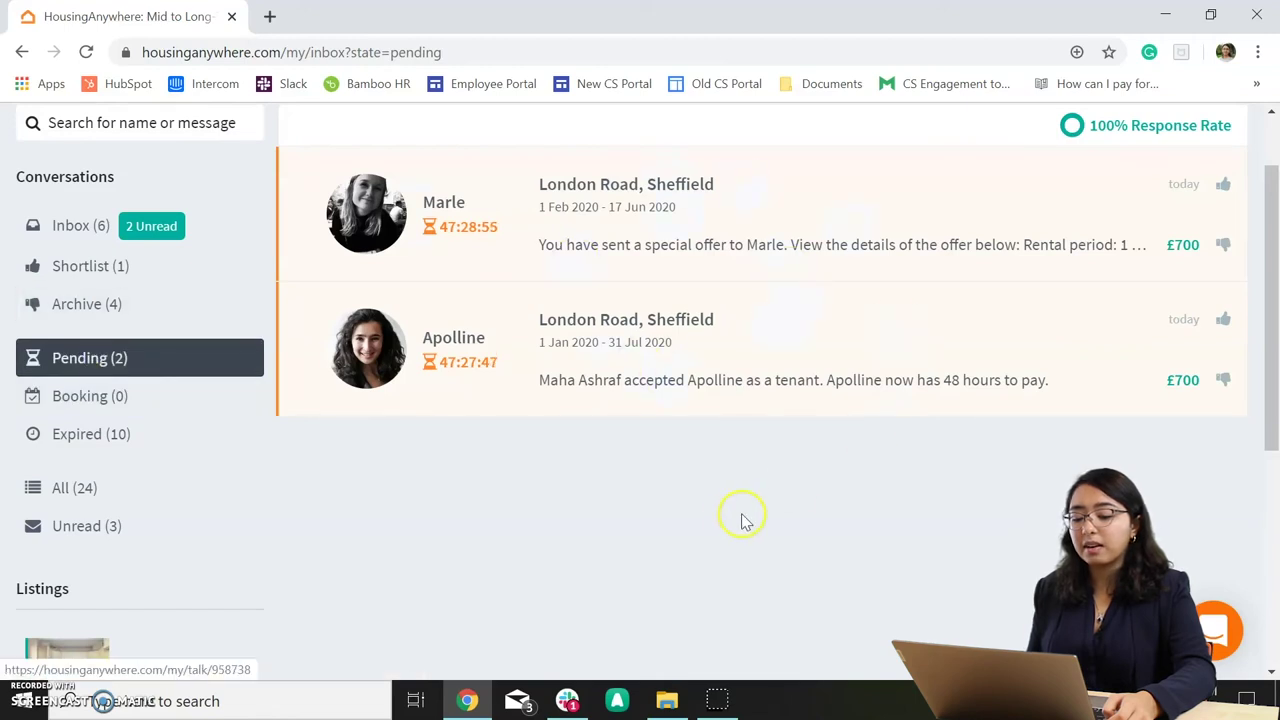
scroll(738, 522, up, 2)
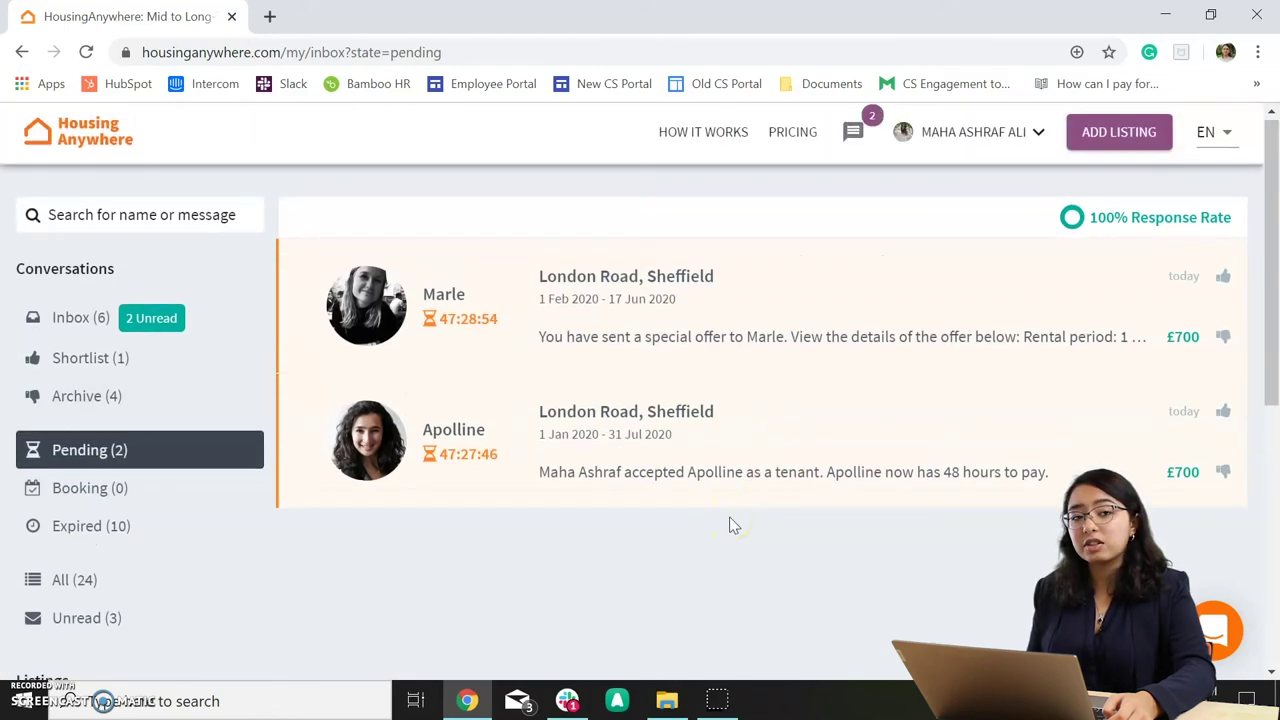
Browse the Expired folder, then switch to All to list all 24 conversations.
click(160, 530)
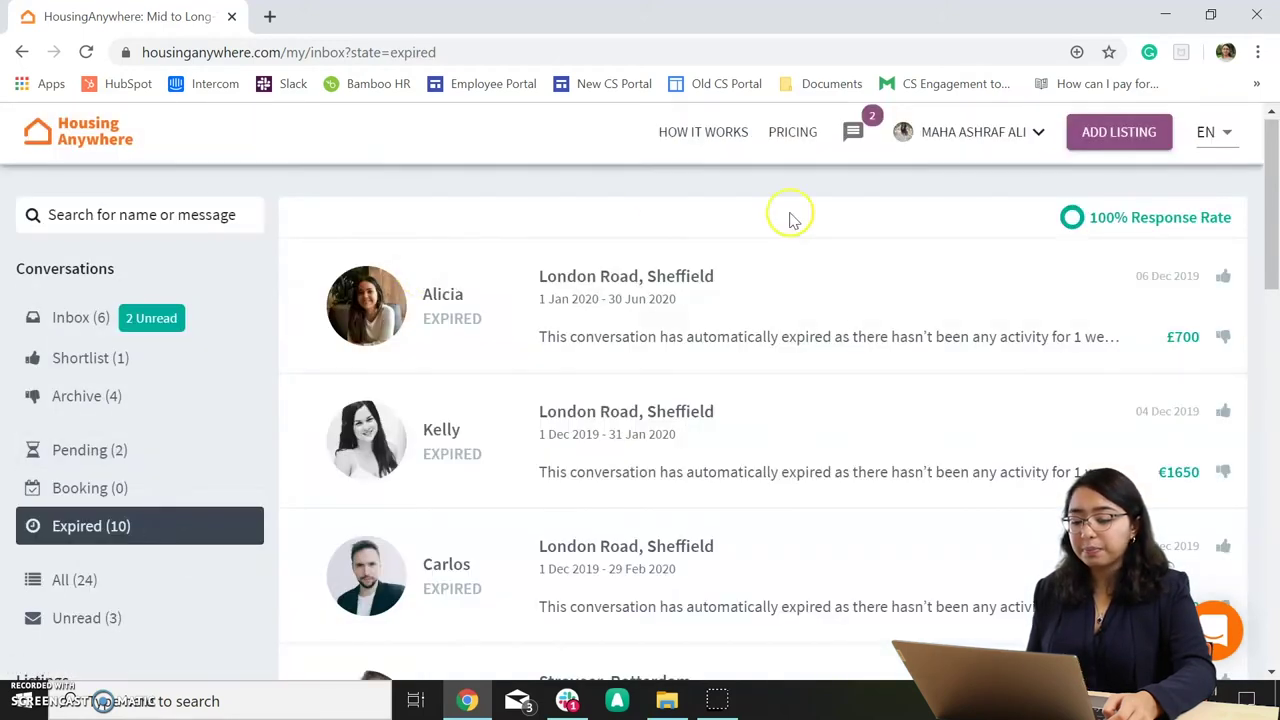
scroll(732, 393, down, 1)
scroll(732, 393, up, 1)
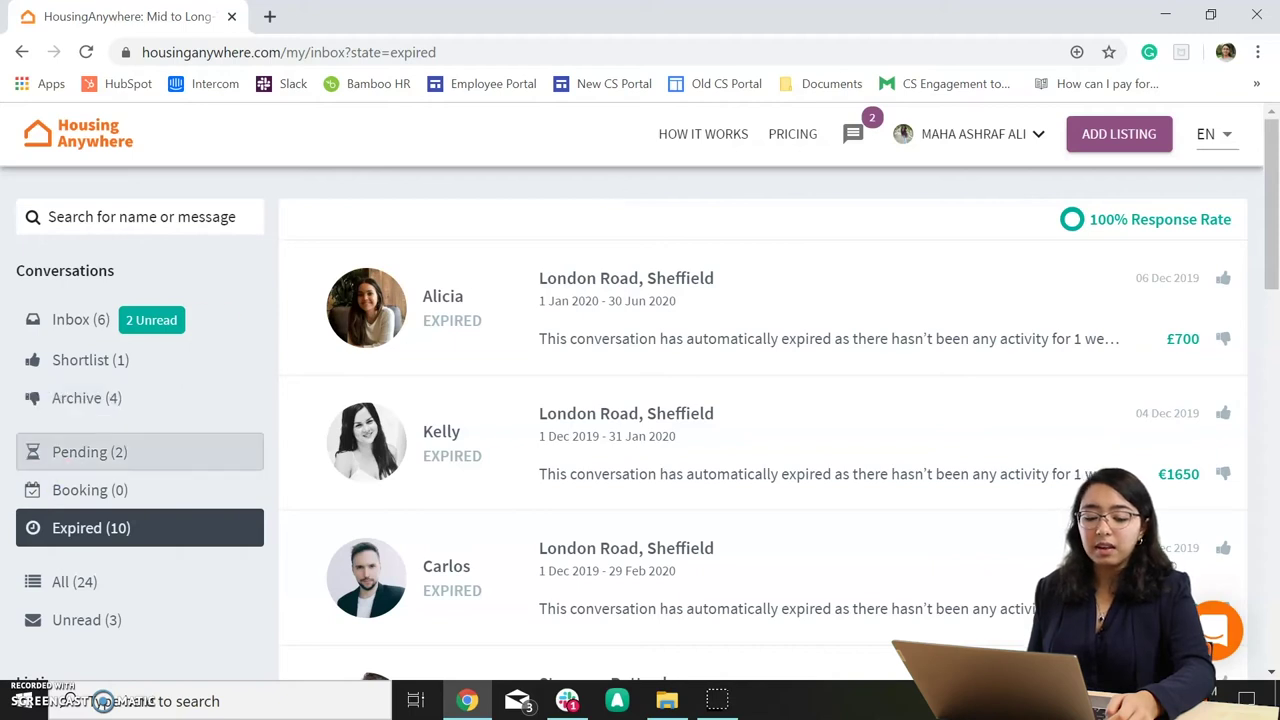
click(93, 590)
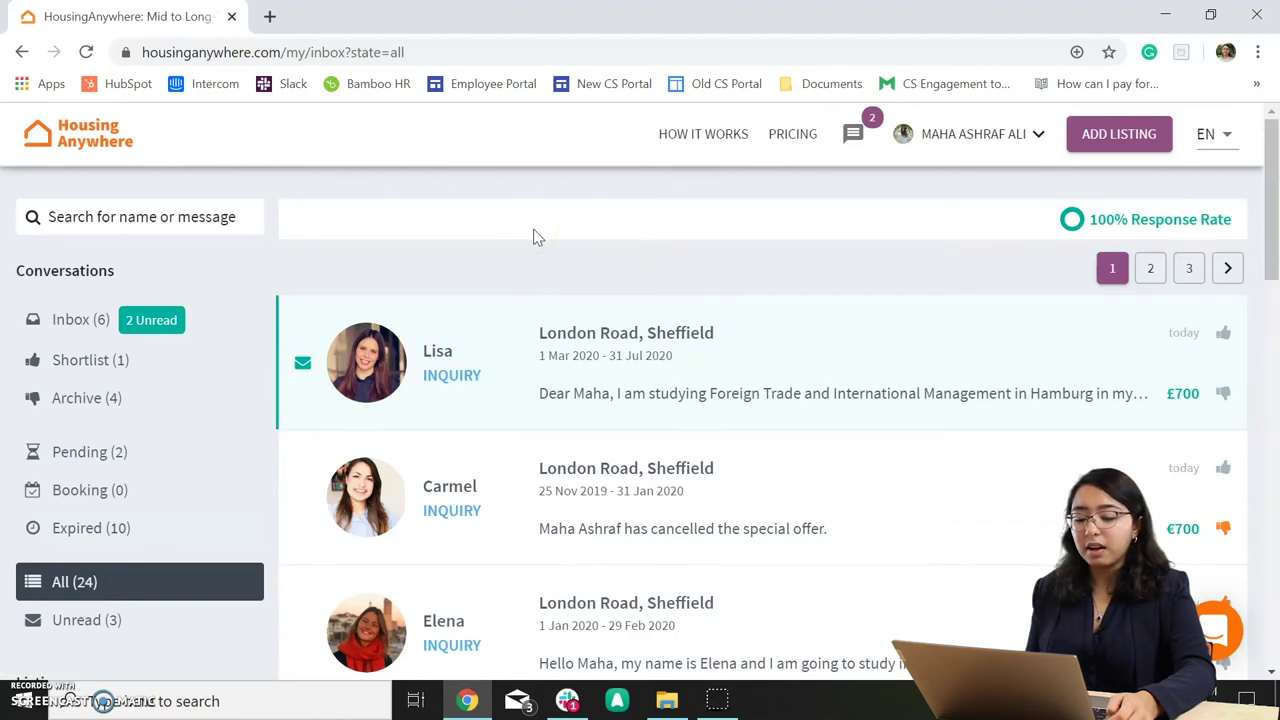
Search the conversations for the tenant by typing the start of their name.
click(168, 214)
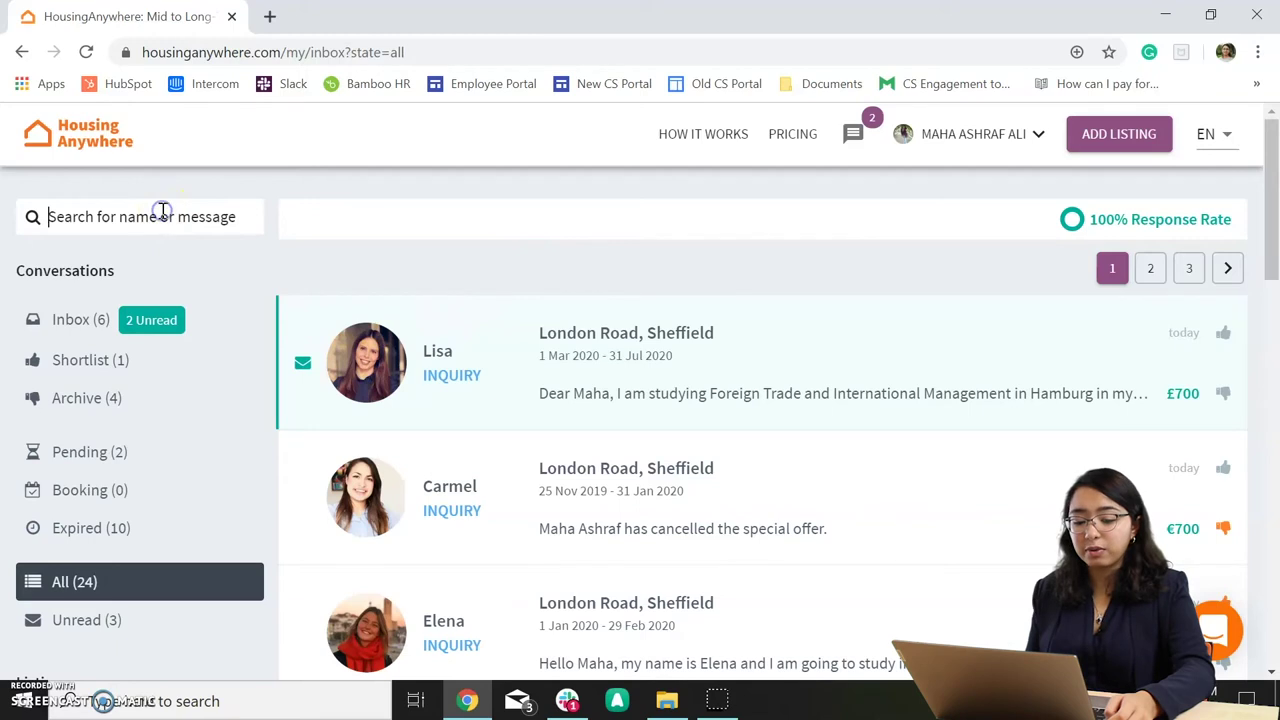
text(Bj)
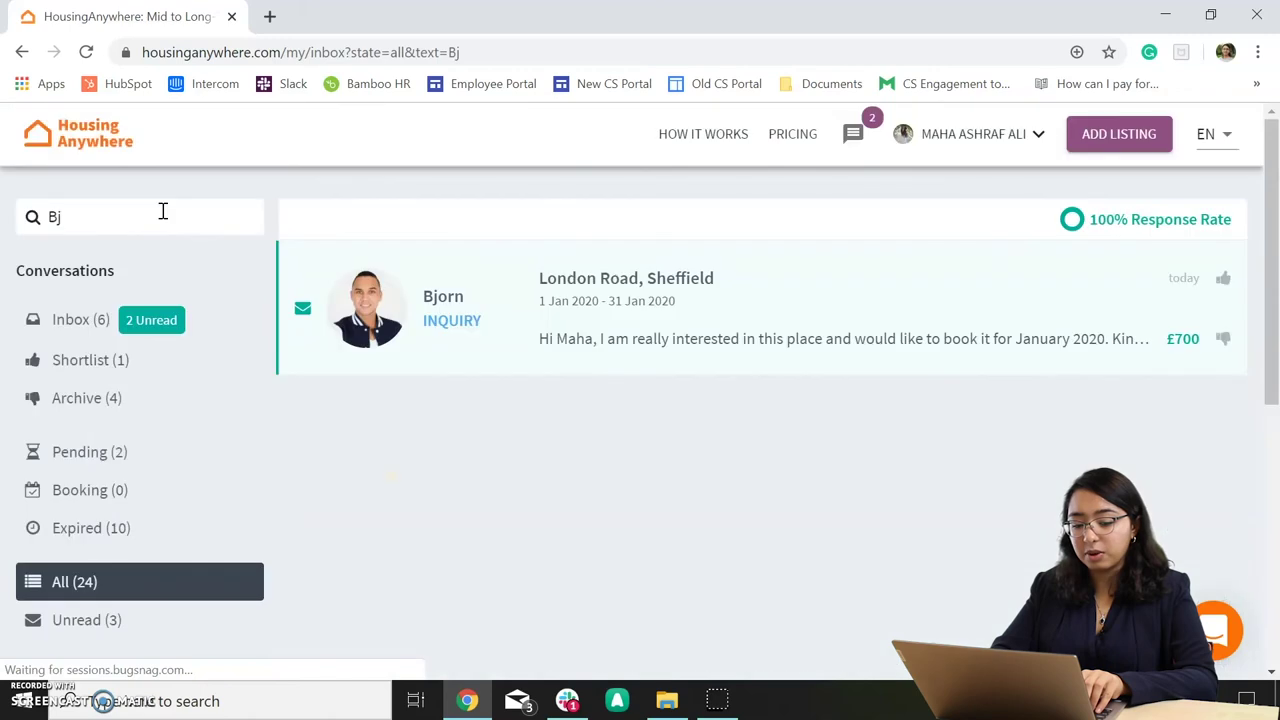
Open the matching January 2020 London Road inquiry and look through it.
click(494, 276)
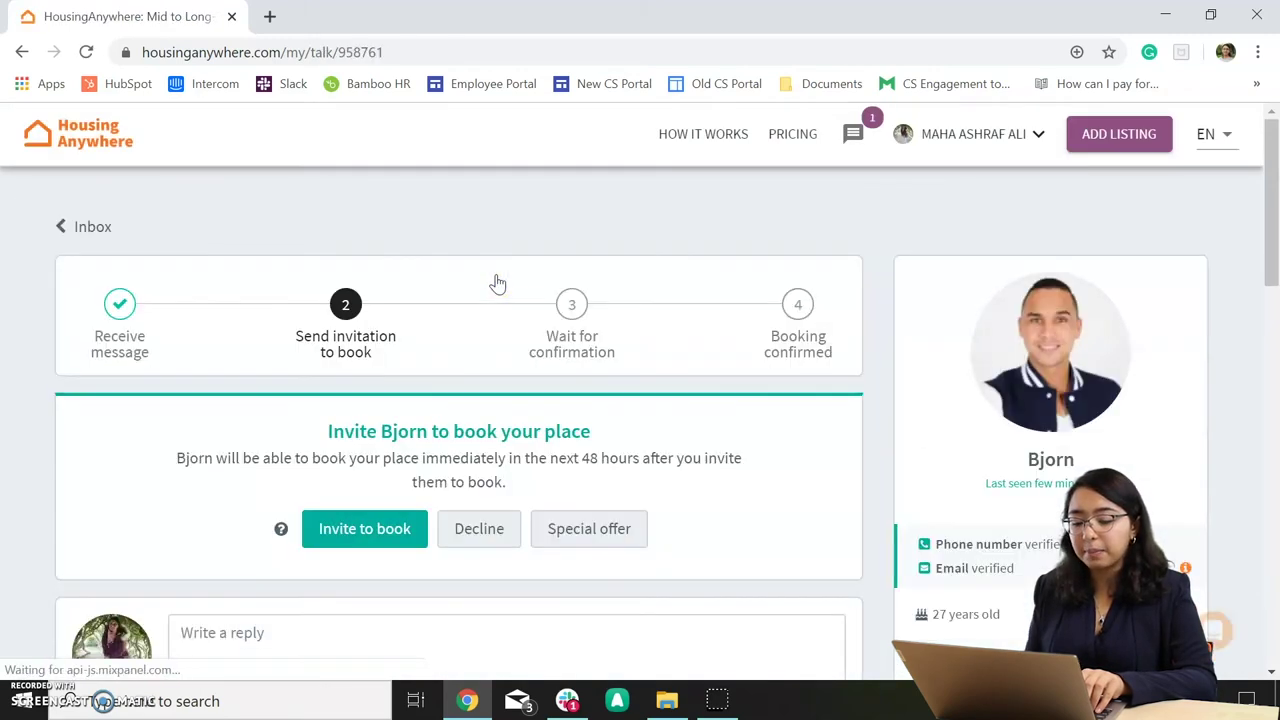
scroll(460, 371, down, 5)
click(508, 546)
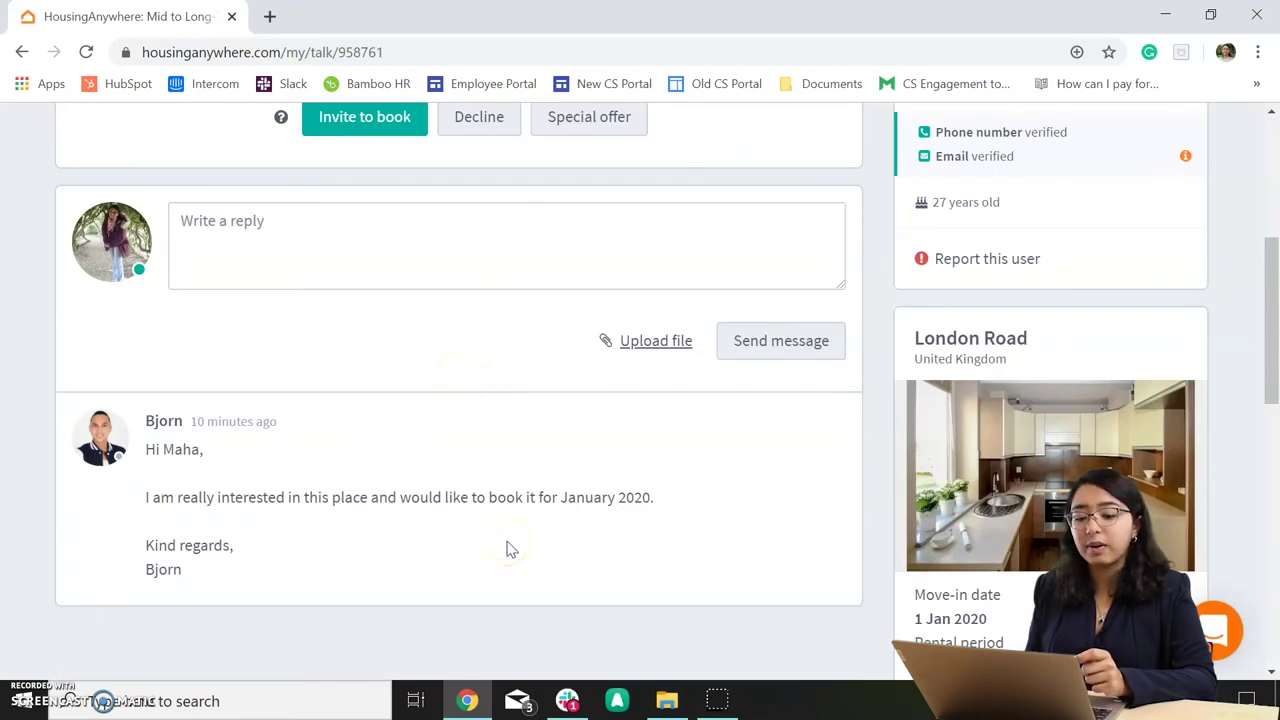
scroll(508, 546, up, 1)
Send a reply asking the tenant to upload proof of student enrollment.
click(342, 349)
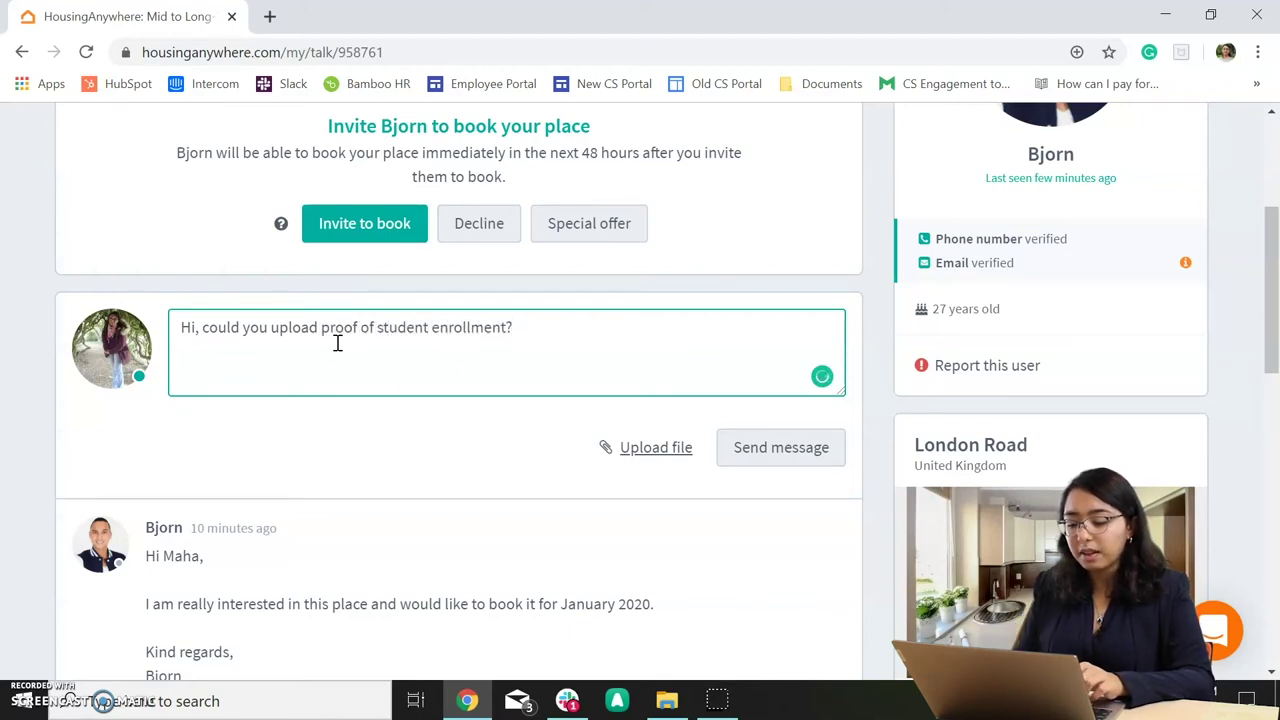
click(806, 449)
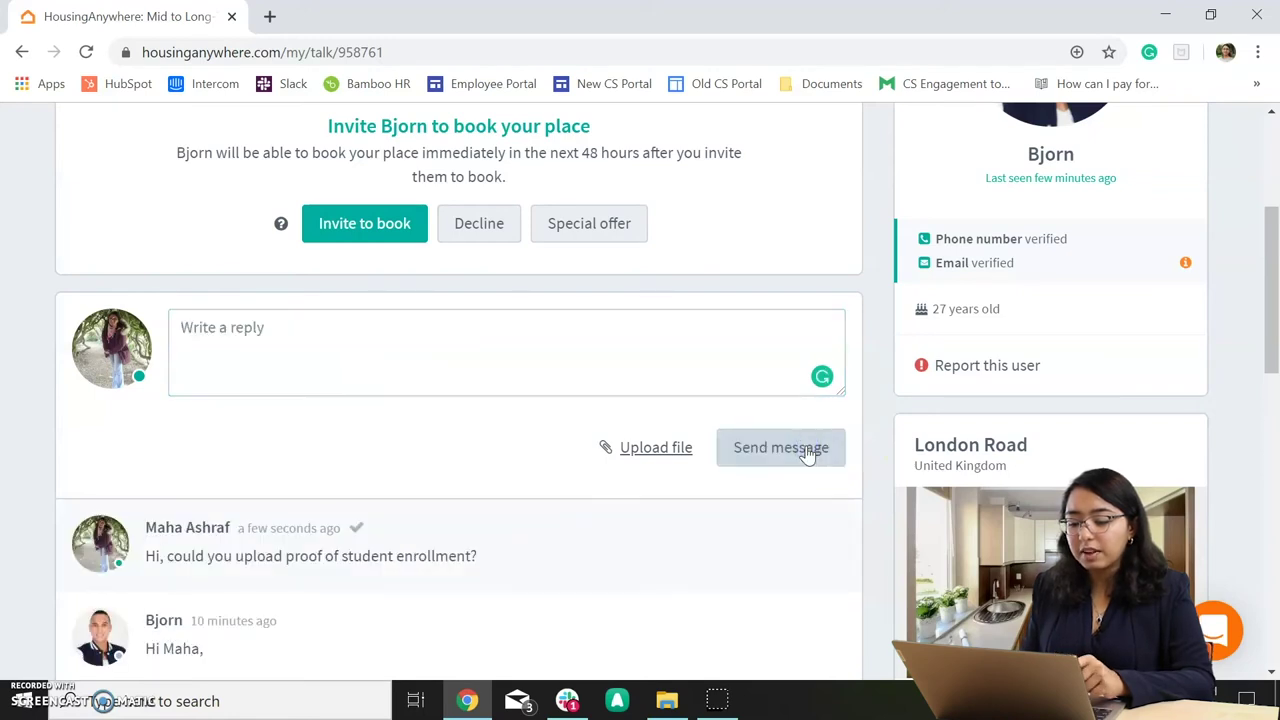
scroll(389, 394, down, 1)
scroll(392, 400, up, 2)
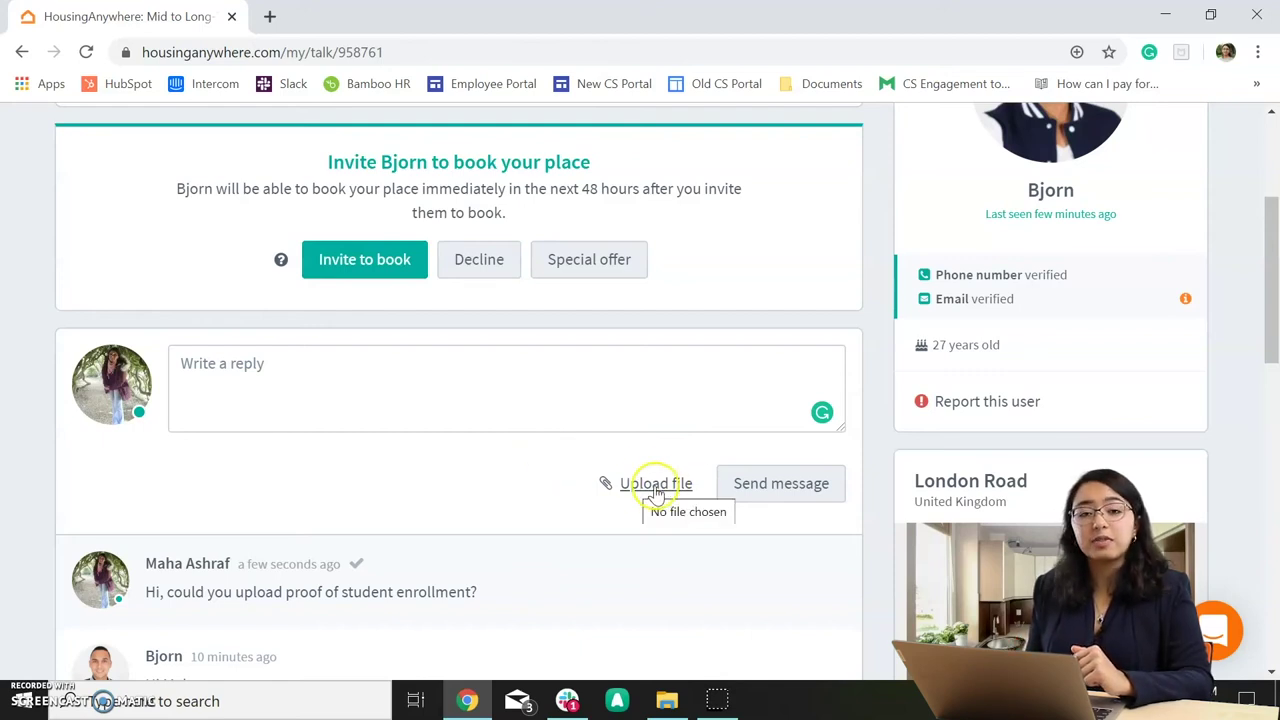
scroll(434, 447, up, 3)
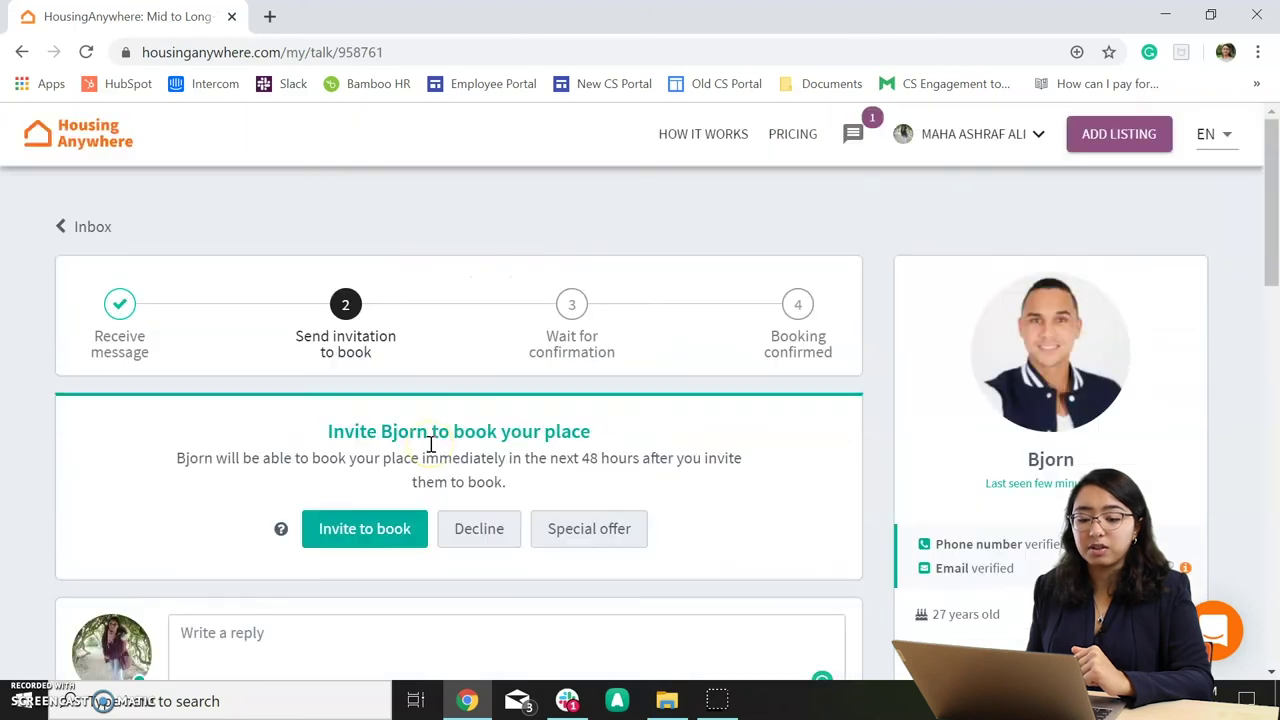
Return to the inbox and open another tenant's request to rent the London Road room.
click(100, 227)
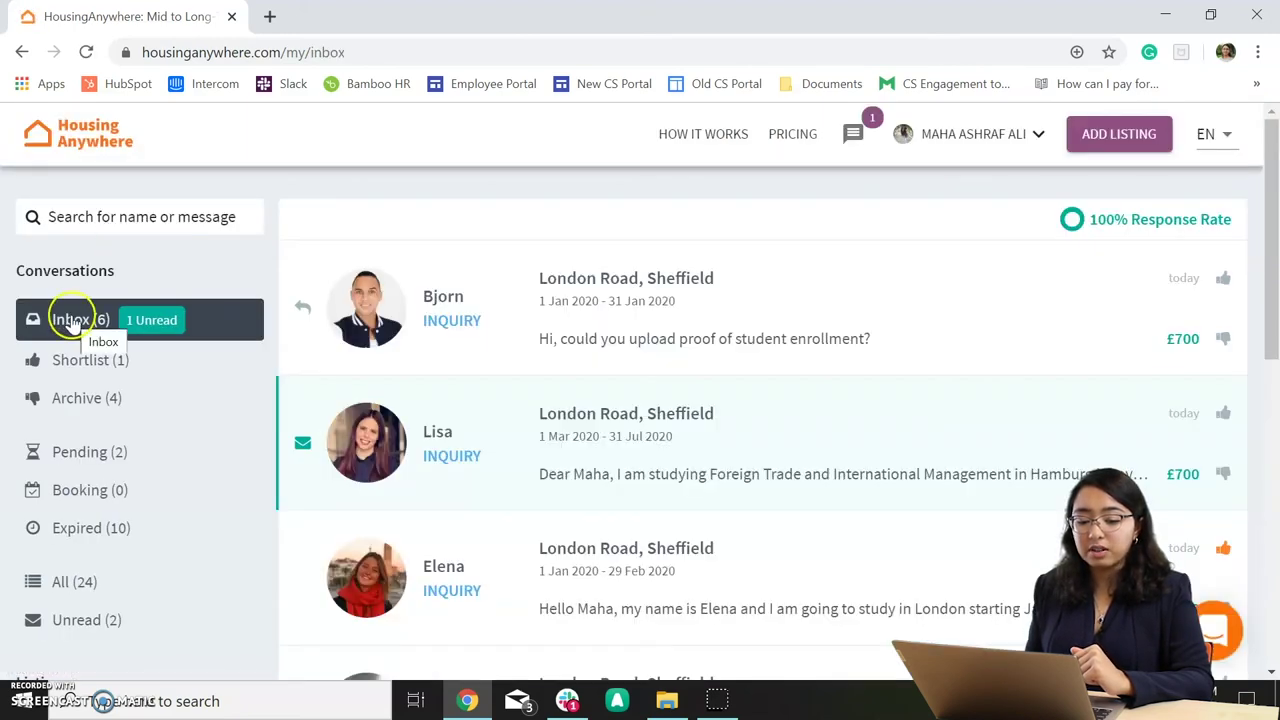
scroll(489, 403, down, 4)
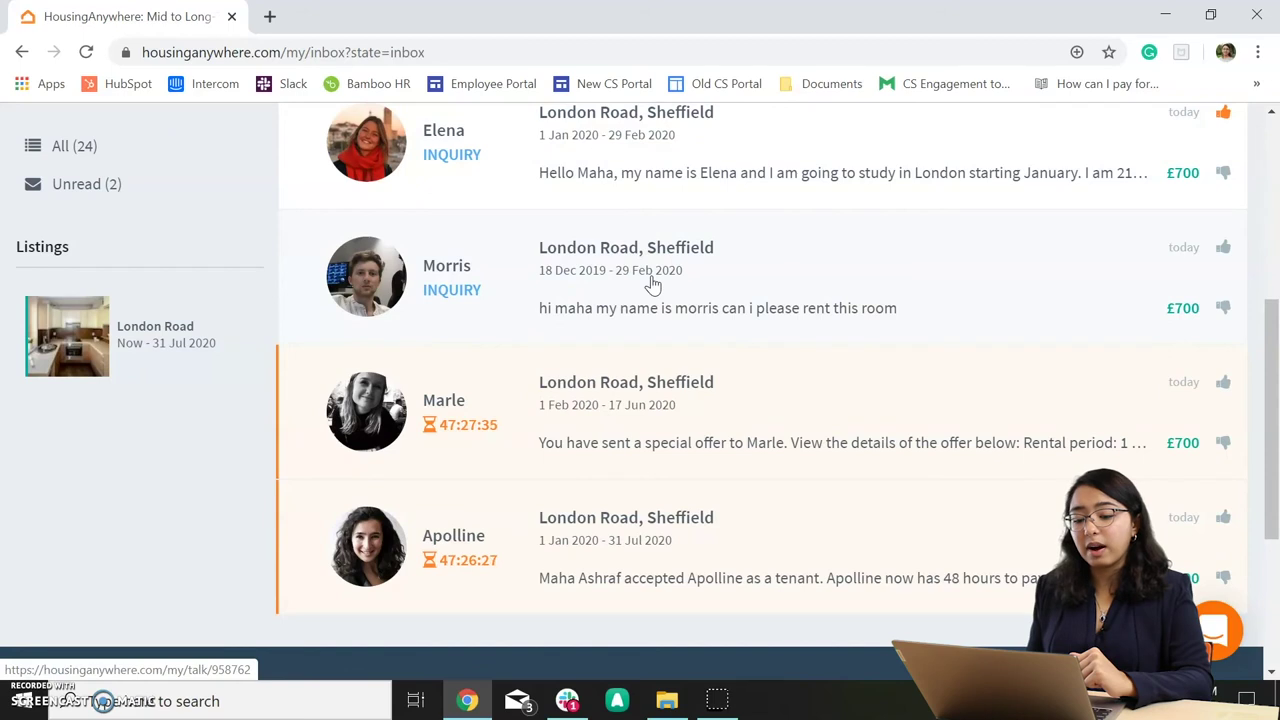
click(652, 285)
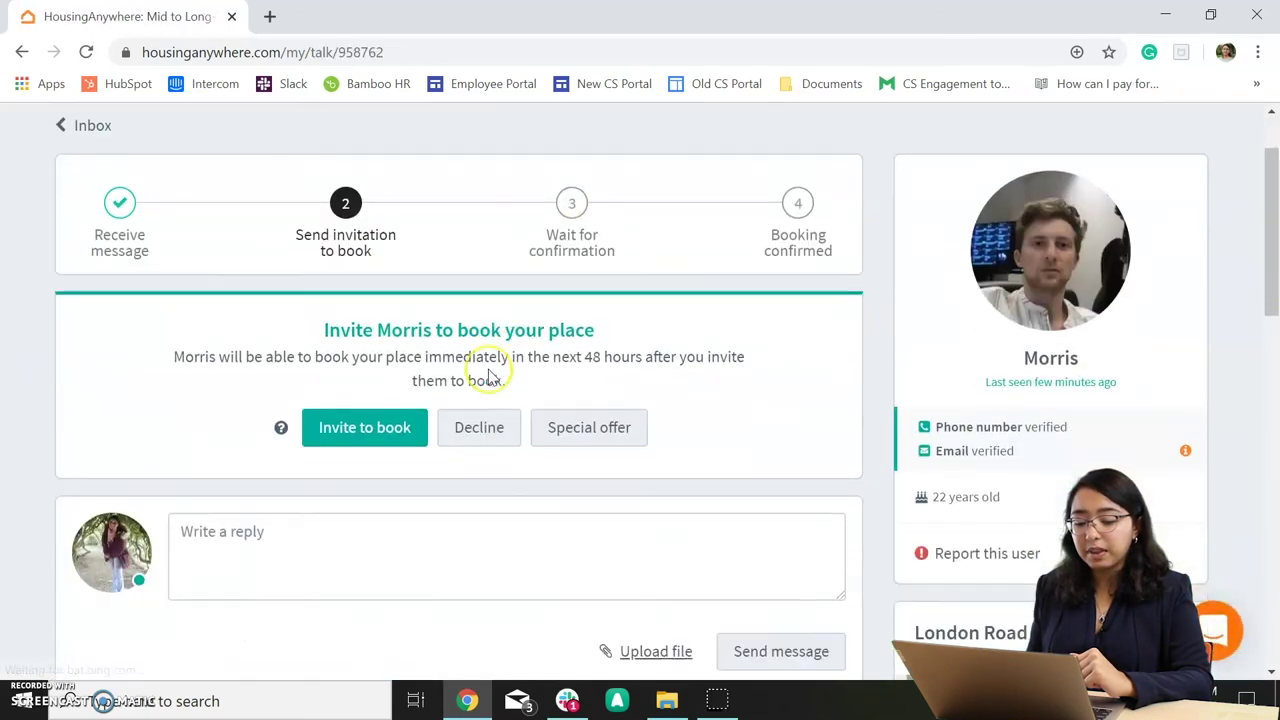
scroll(489, 376, down, 3)
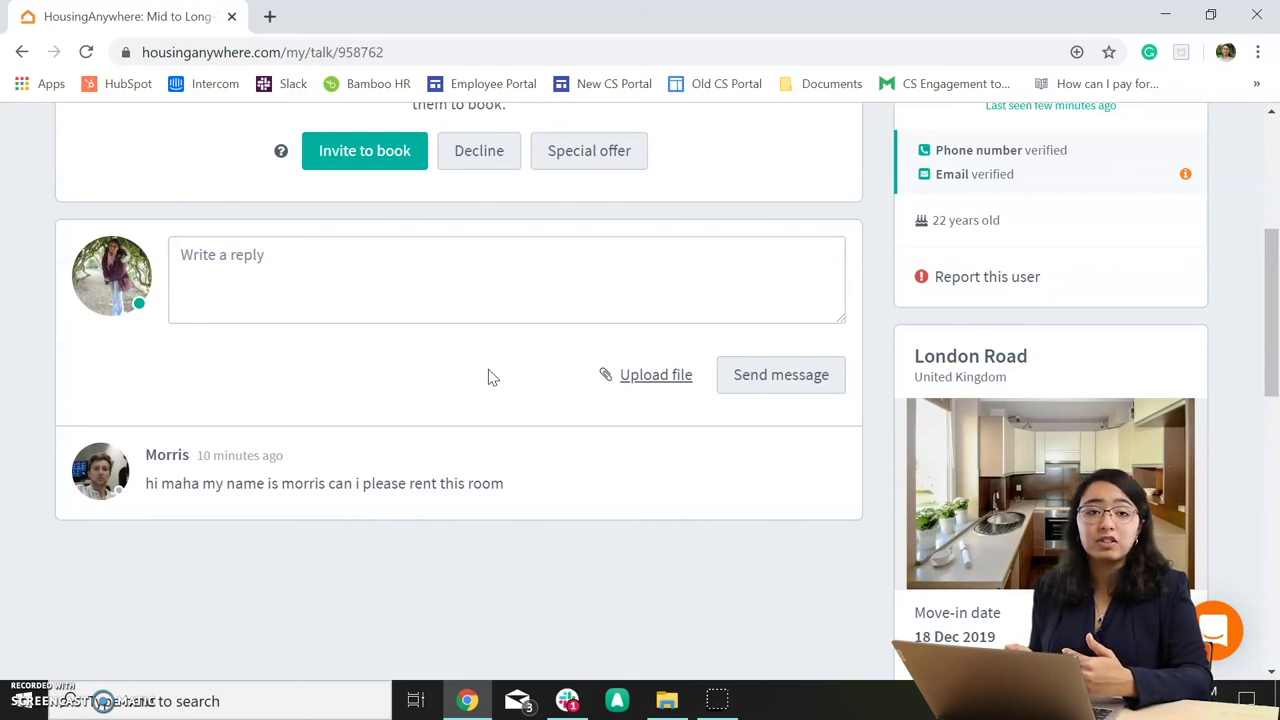
Reply 'this place is not available. But I have this option for you:' plus the pasted listing link.
click(403, 278)
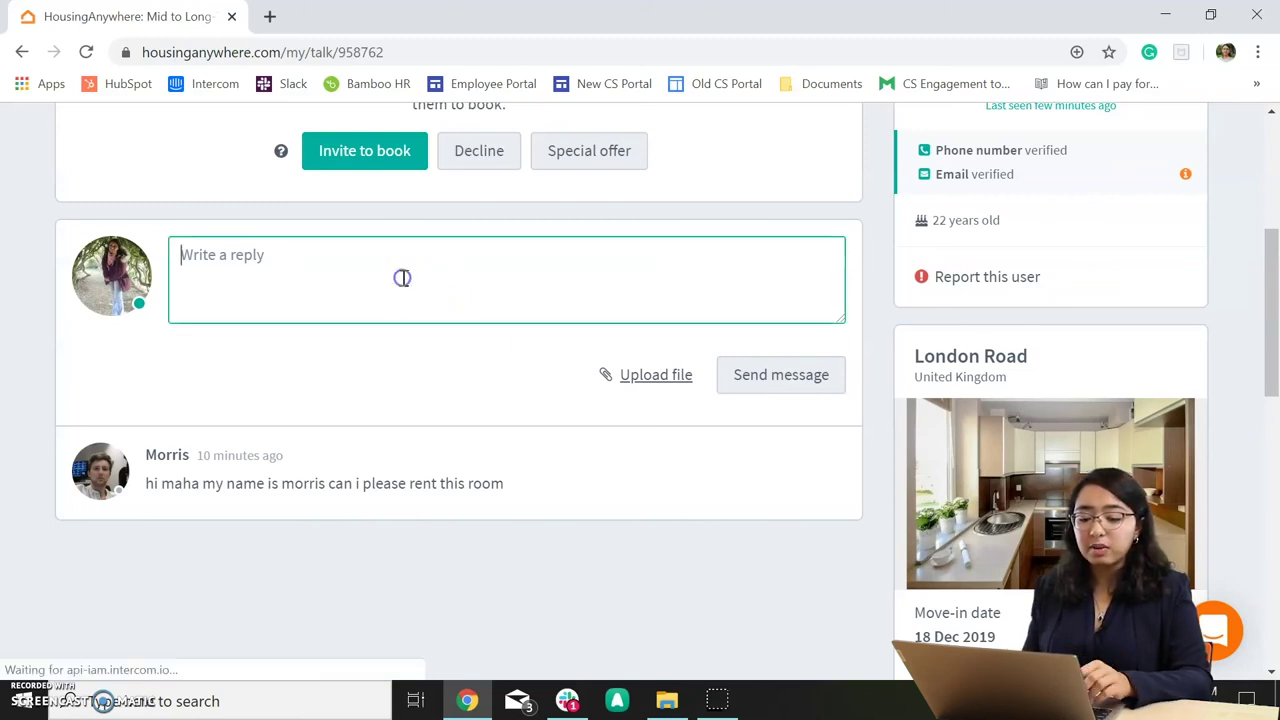
text(Hi)
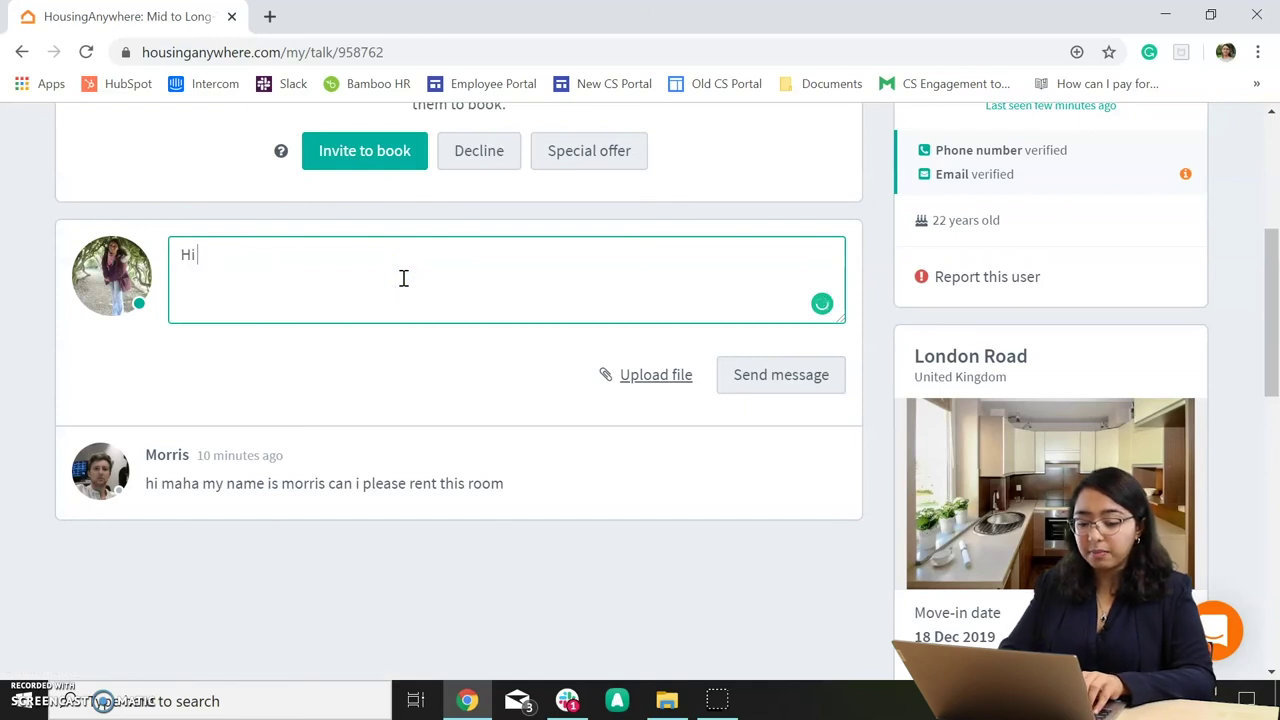
text( Morris, th)
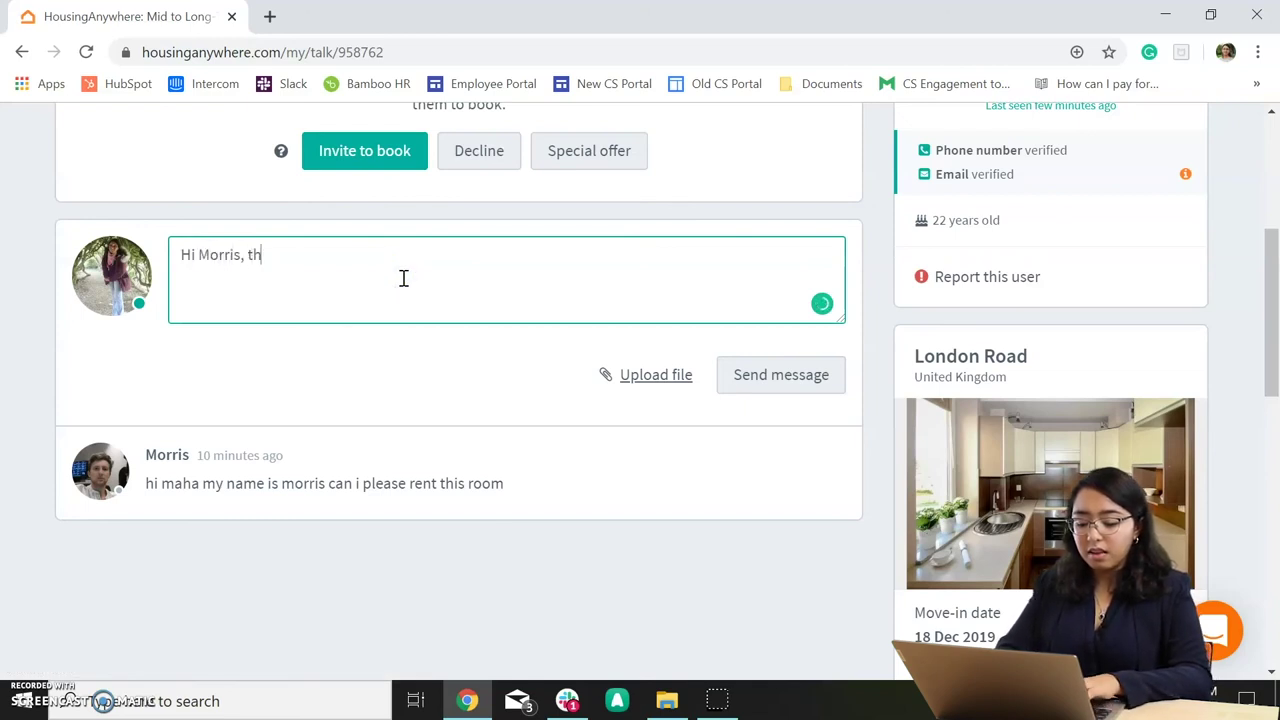
text(is place is not av)
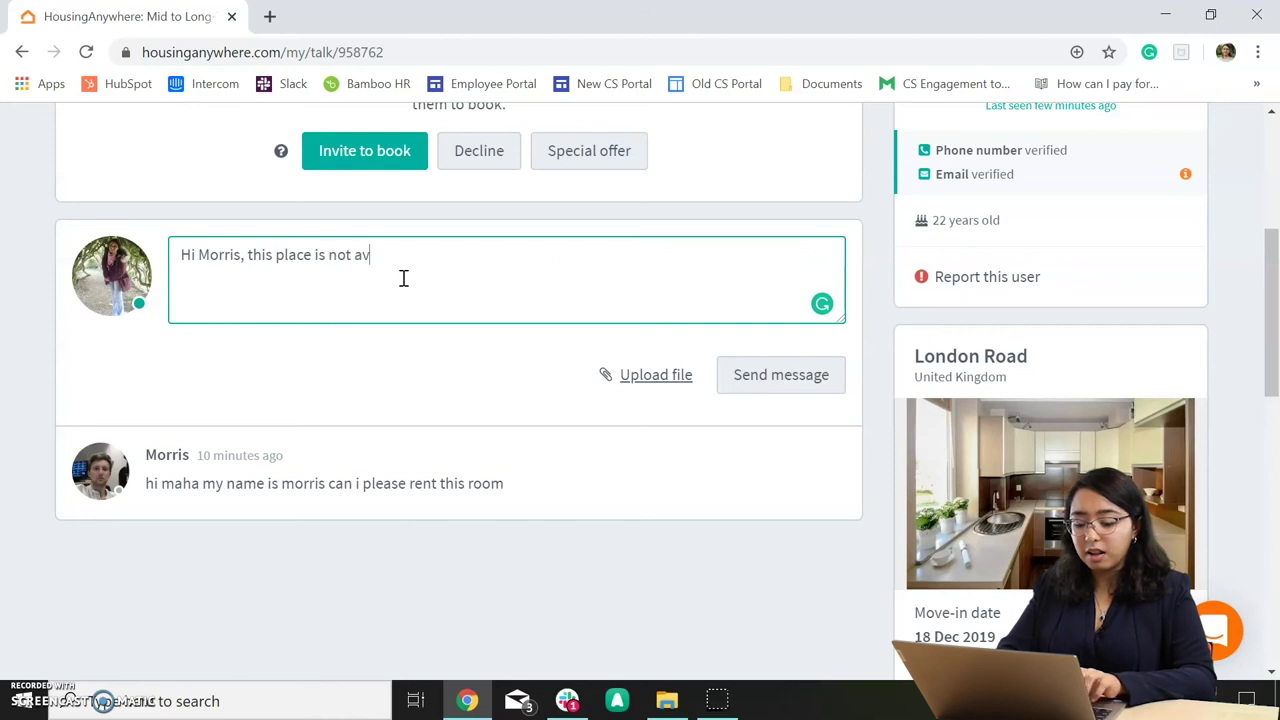
text(ailable. But)
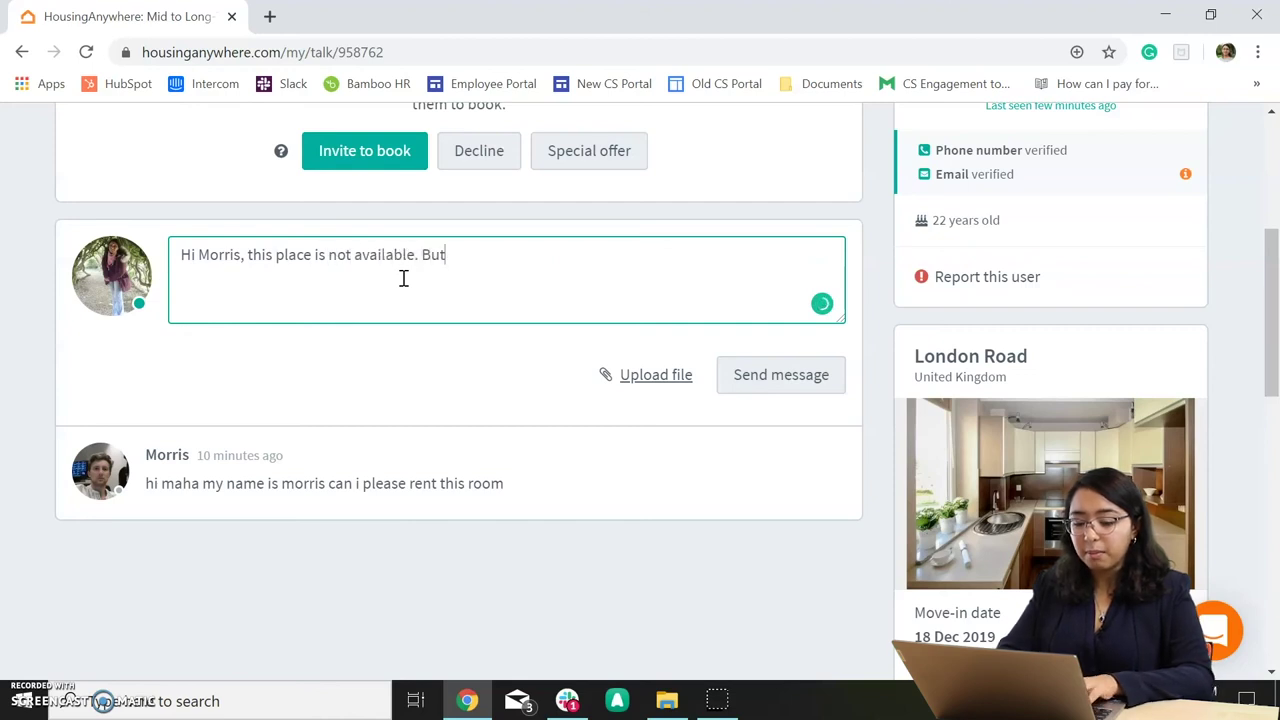
text( I av have)
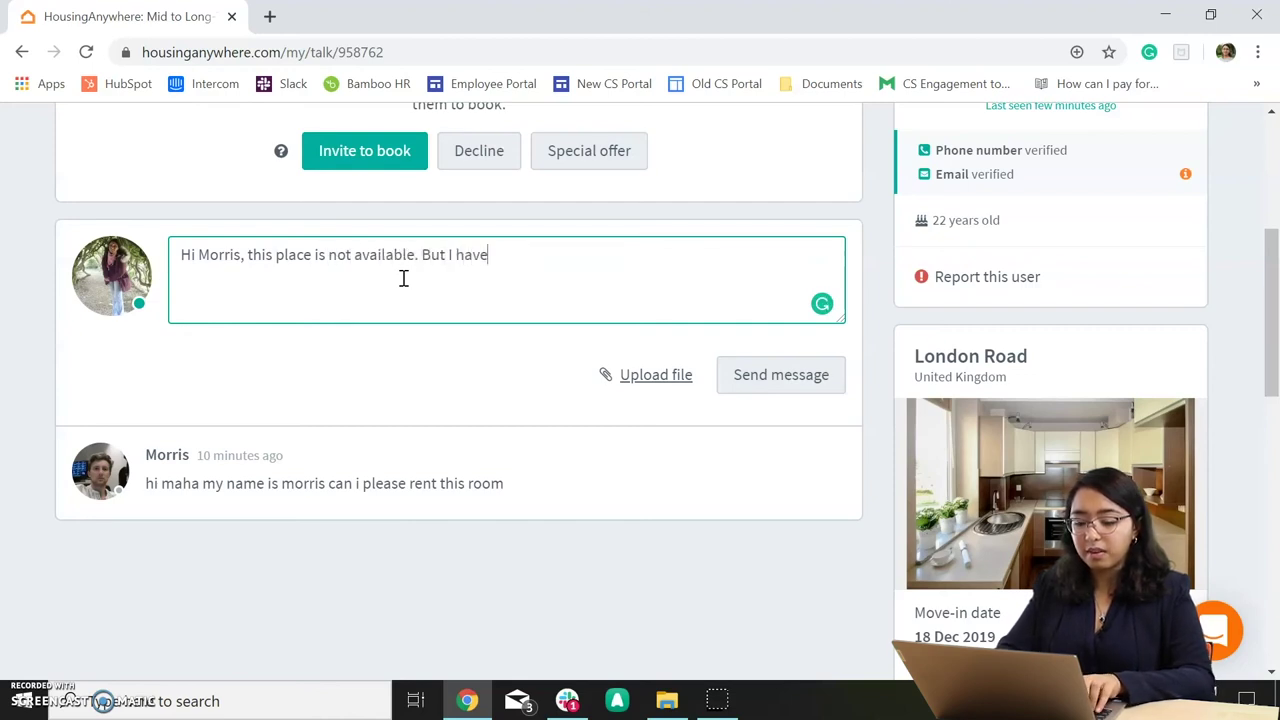
text( this option for )
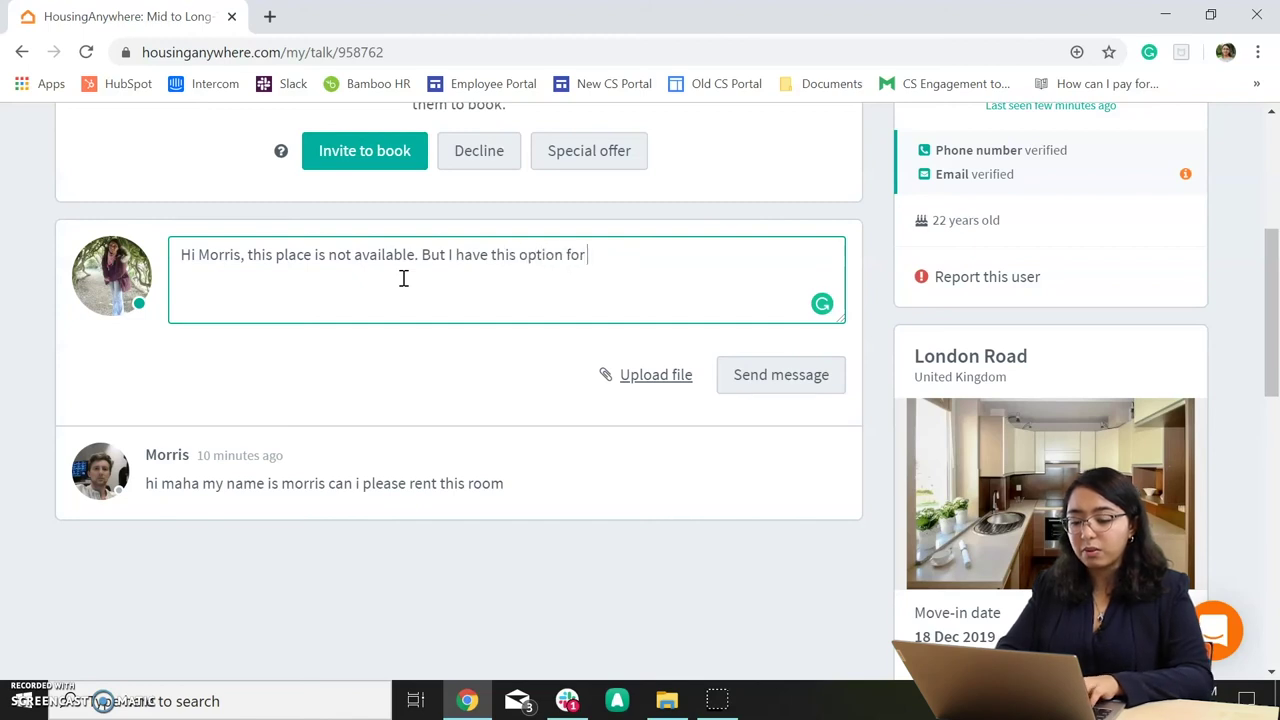
text(you:)
key(shift+Return)
text(https://housinganywhere.com/room/1370748/gb/Sheffield/london-road)
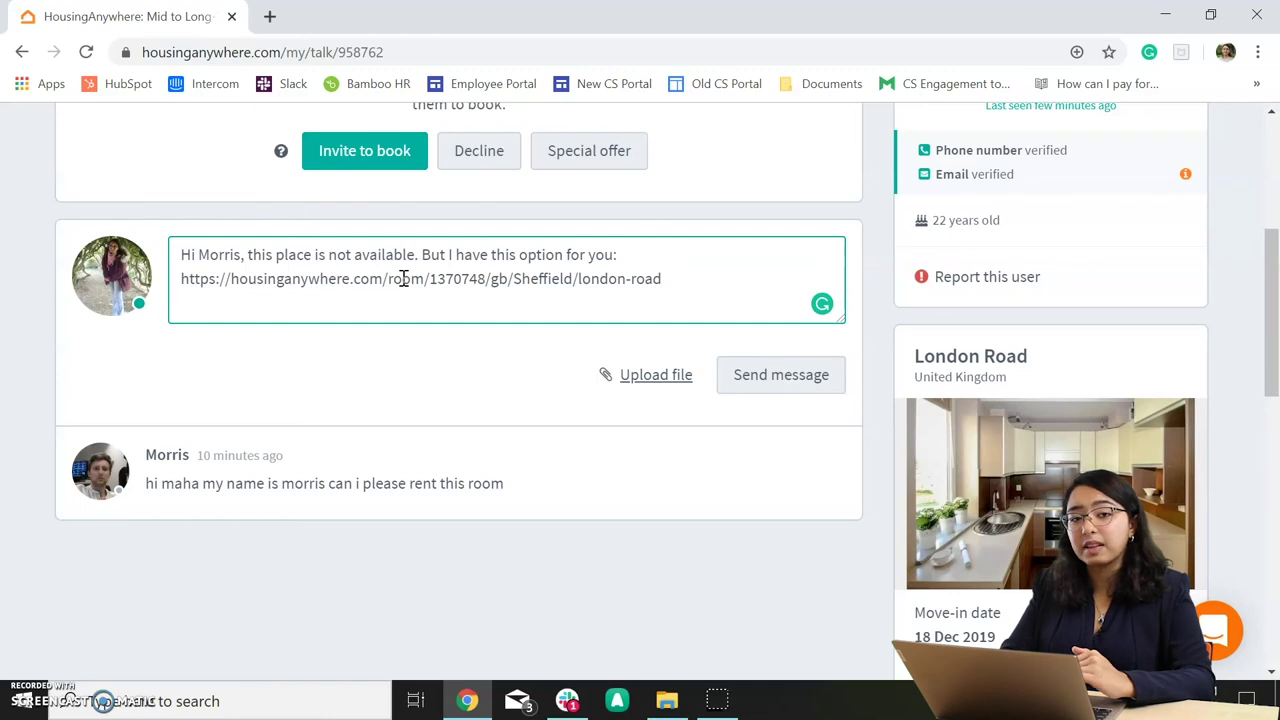
click(791, 370)
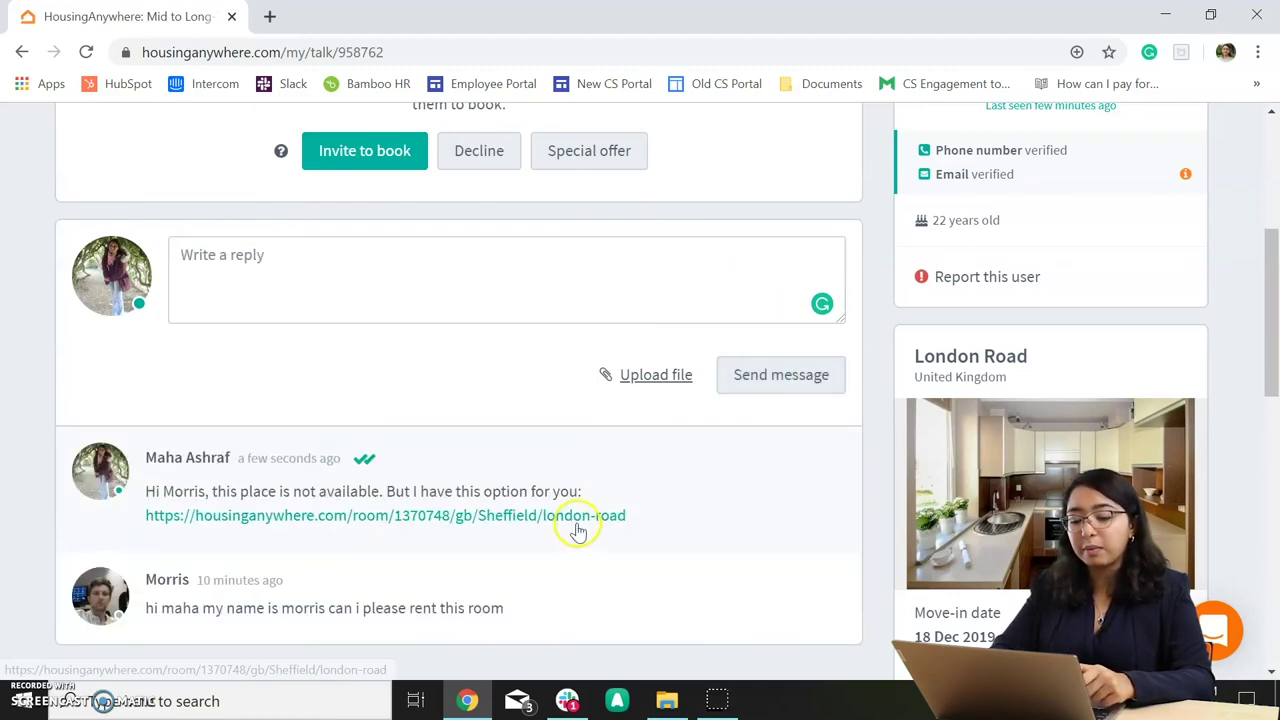
scroll(643, 268, up, 3)
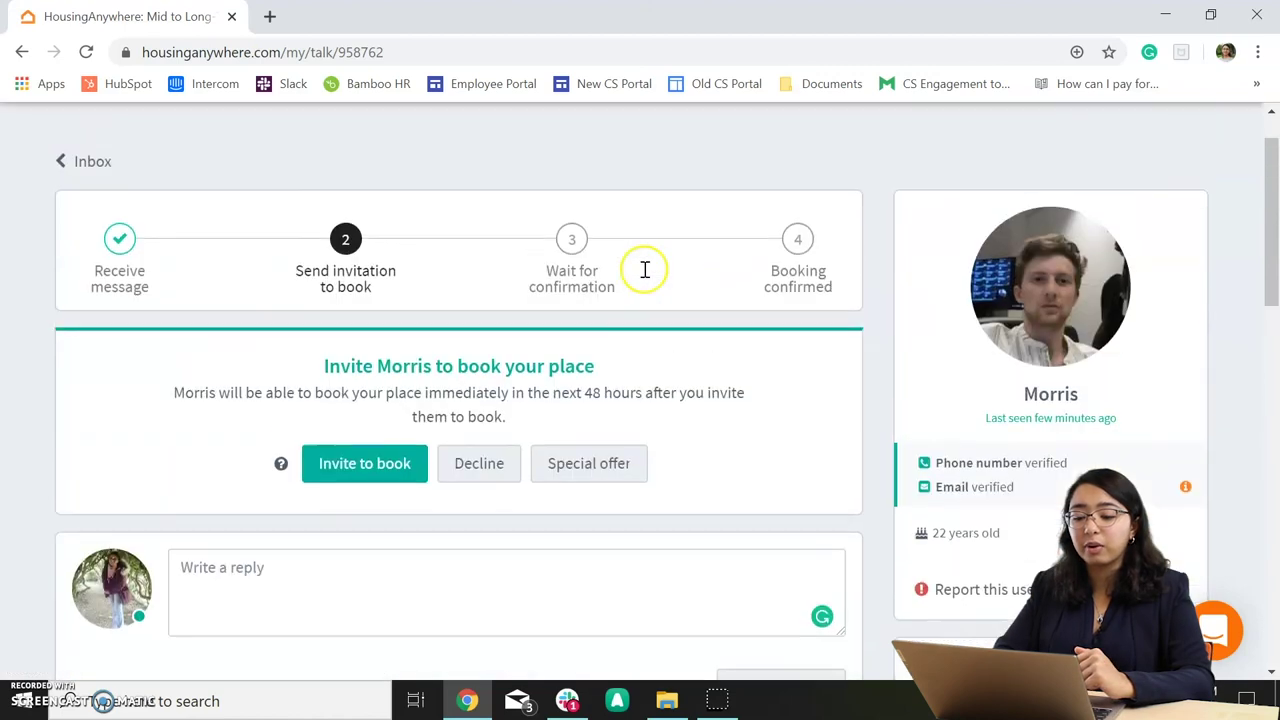
scroll(643, 272, up, 1)
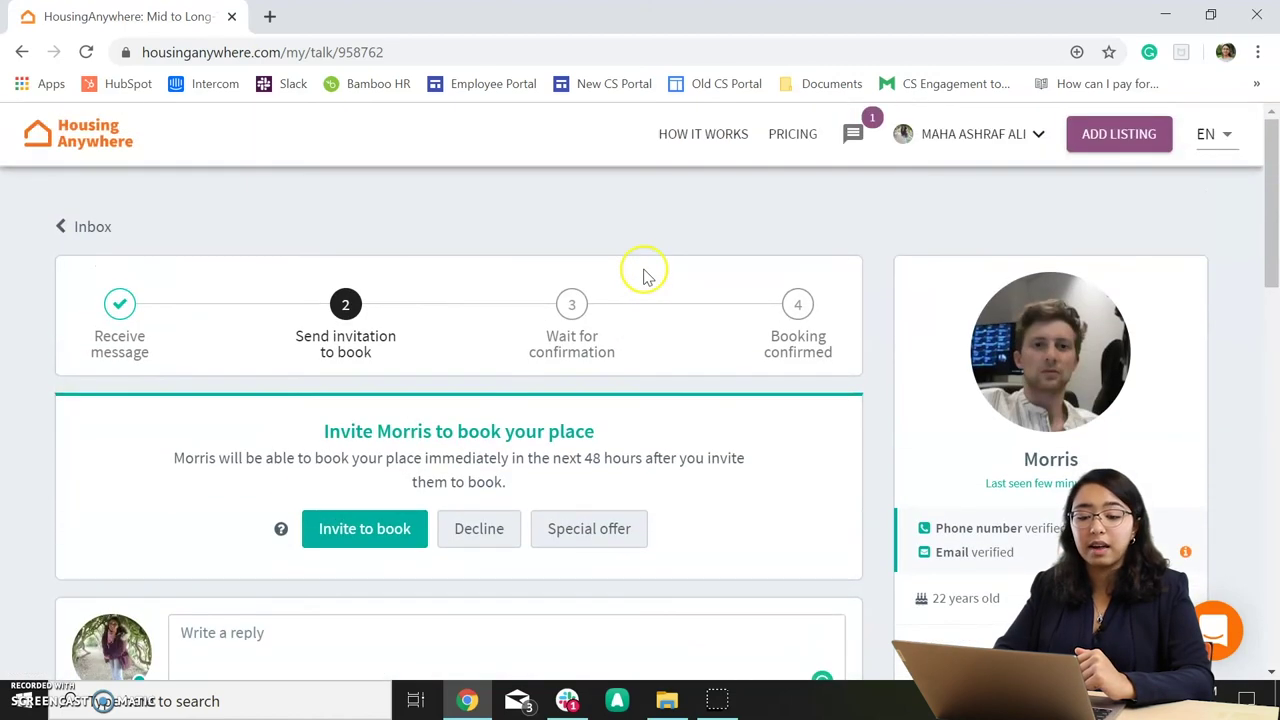
Go back to the inbox list and check both conversations now preview the replies just sent.
click(93, 234)
click(171, 529)
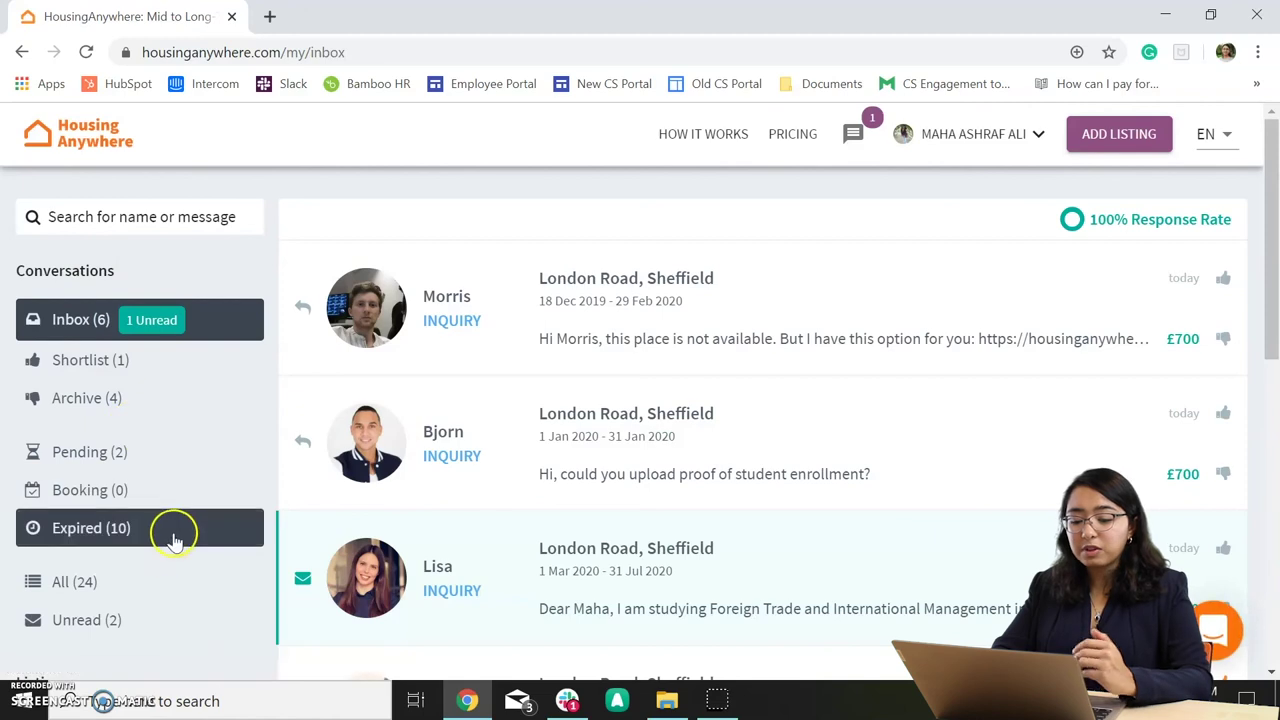
scroll(175, 531, down, 1)
scroll(175, 531, up, 1)
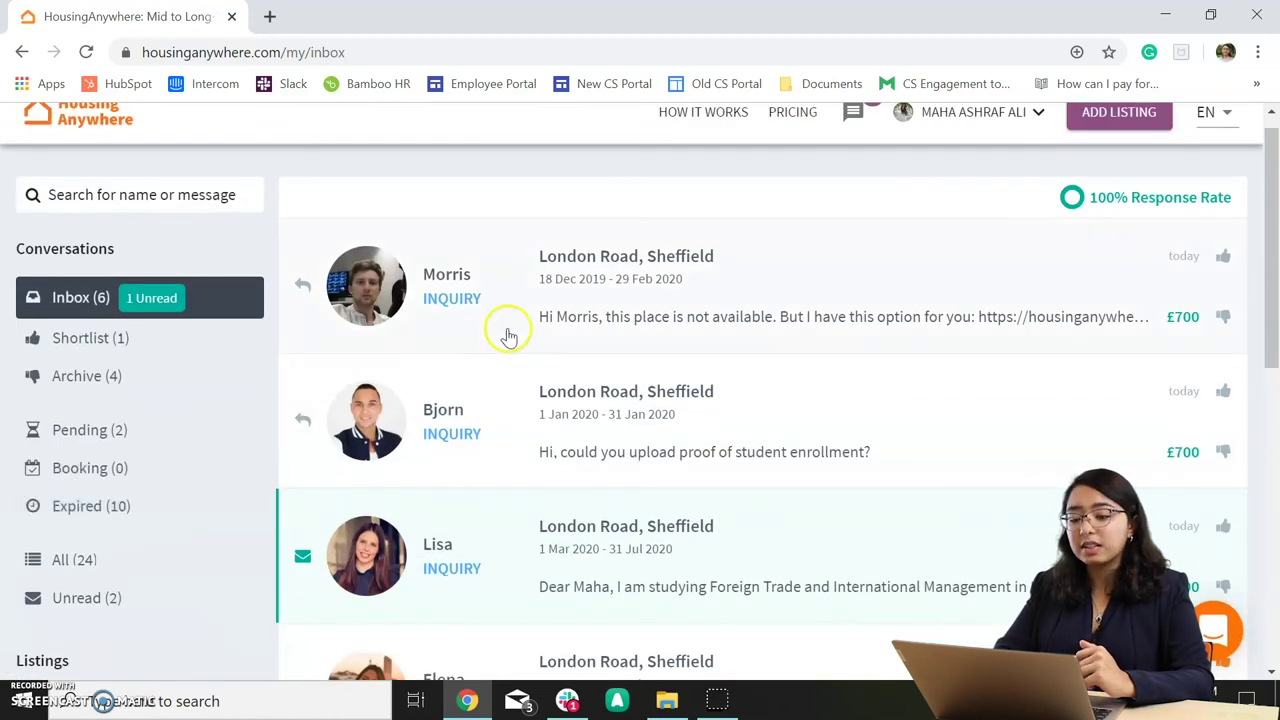
scroll(575, 235, up, 1)
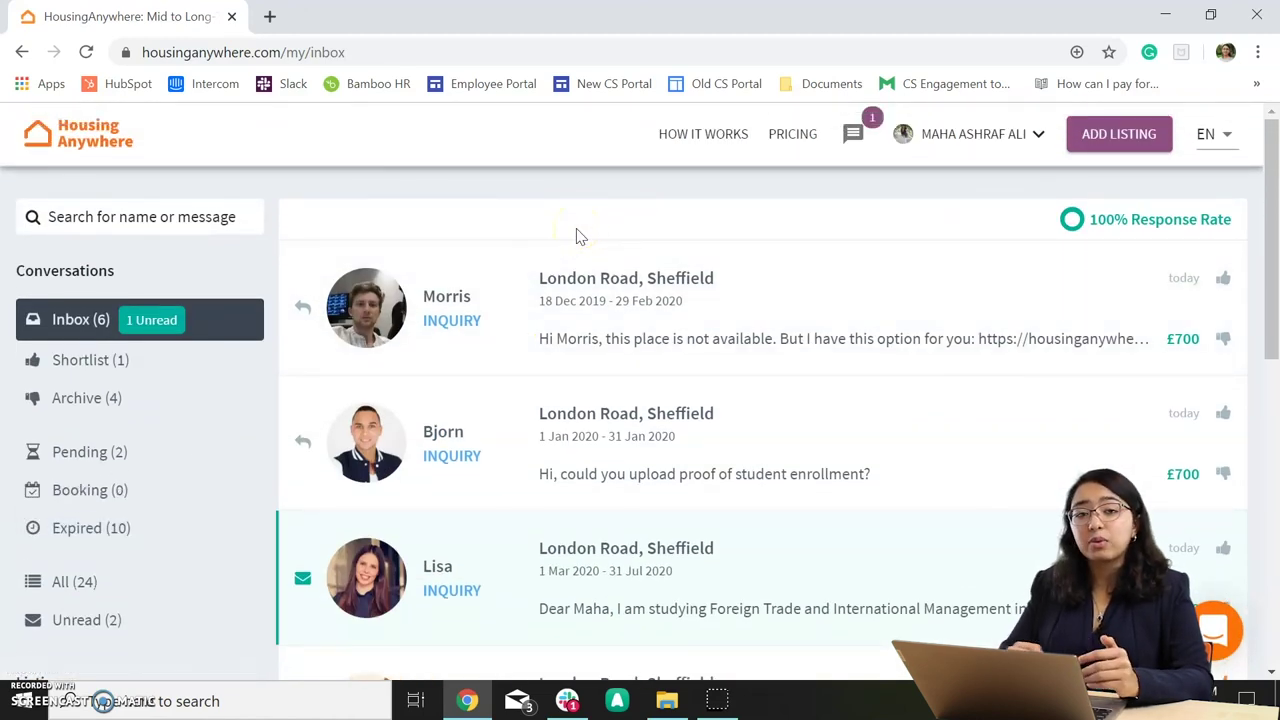